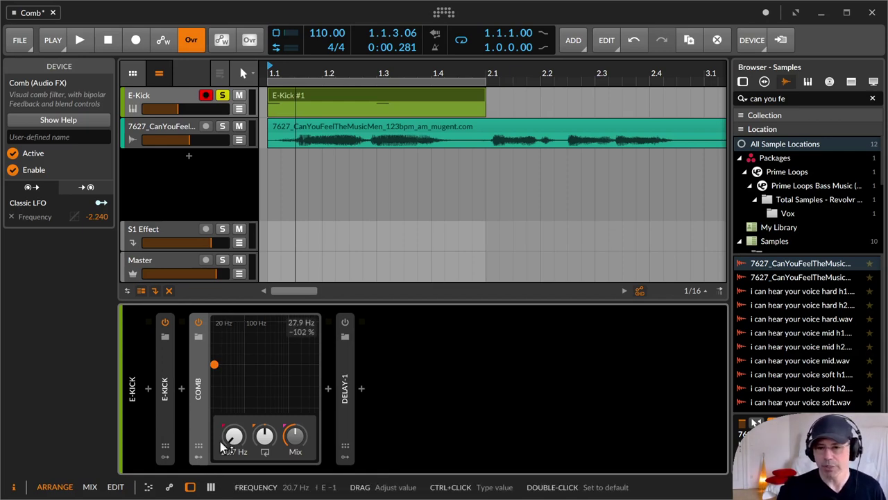
Inspect the Comb device's preset browser, remote controls and modulators, closing each view again
{"action": "left_click", "coordinate": [200, 338]}
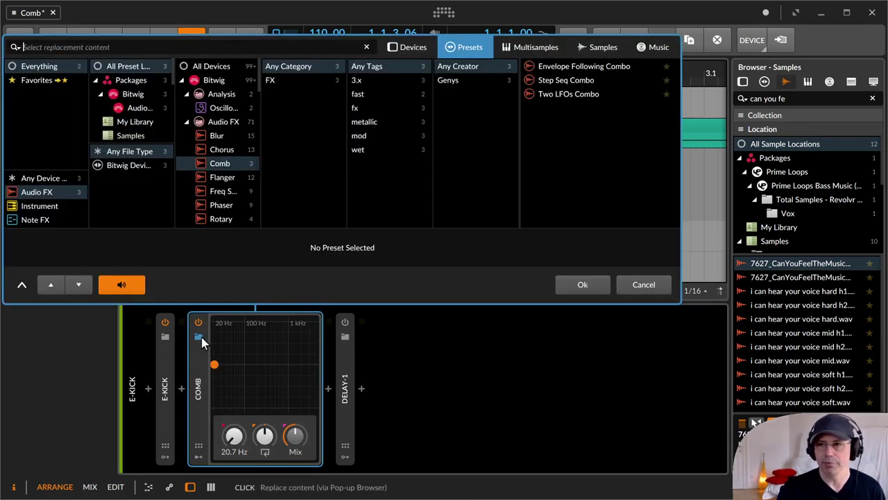
{"action": "left_click", "coordinate": [201, 337]}
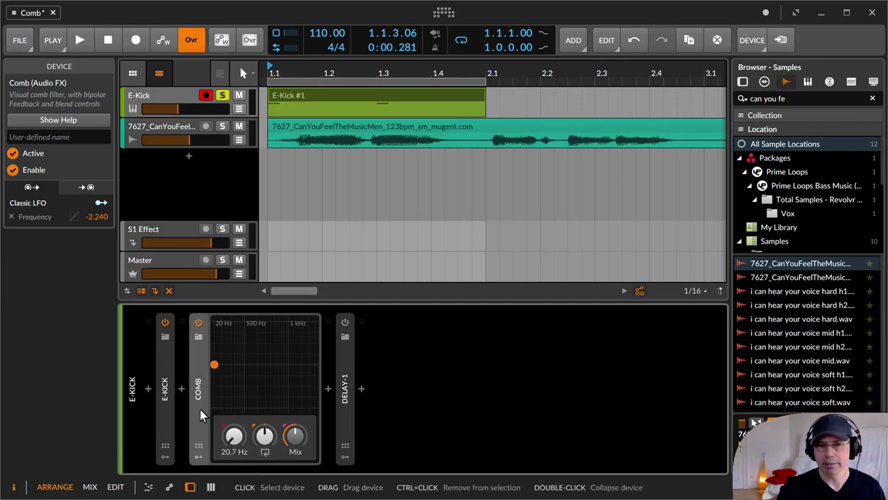
{"action": "left_click", "coordinate": [199, 447]}
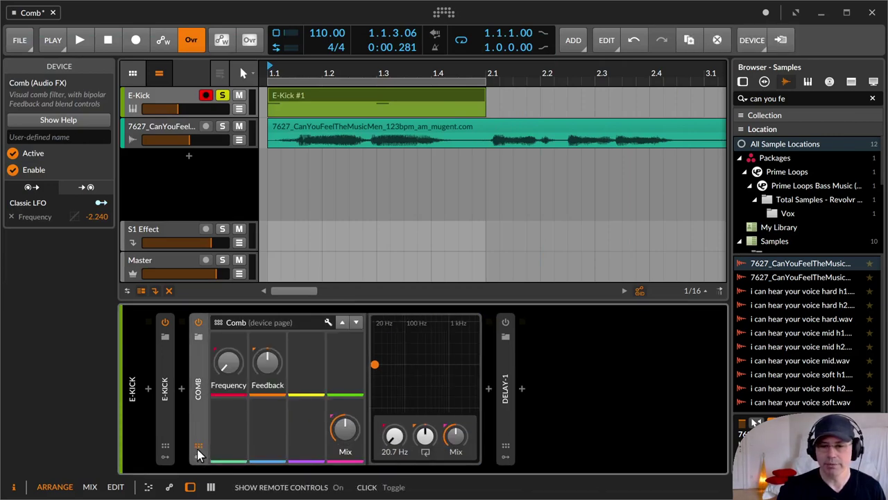
{"action": "left_click", "coordinate": [199, 449]}
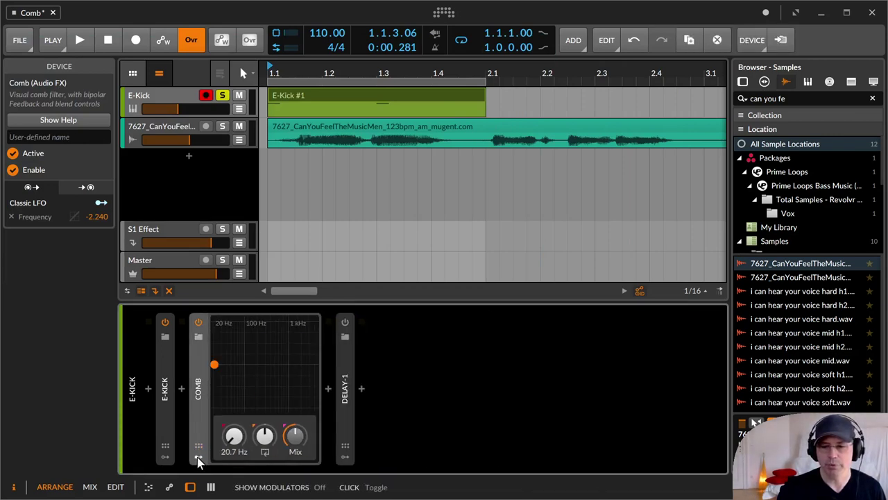
{"action": "left_click", "coordinate": [199, 459]}
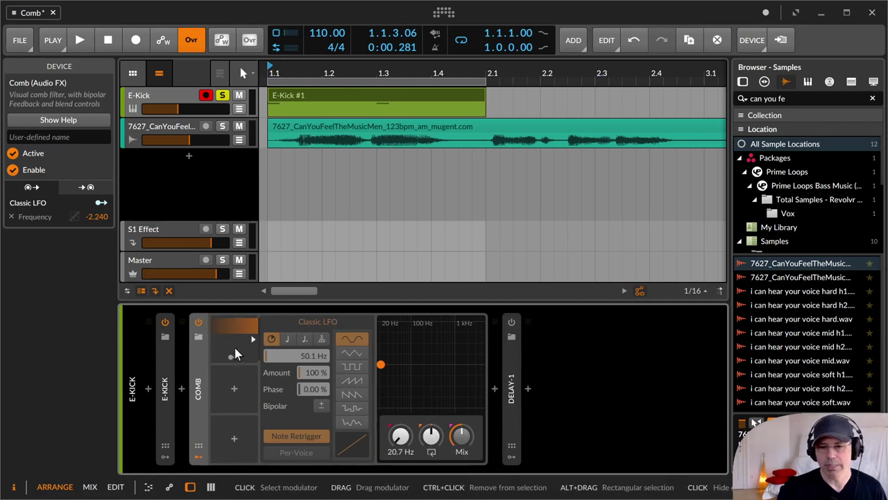
{"action": "left_click", "coordinate": [199, 459]}
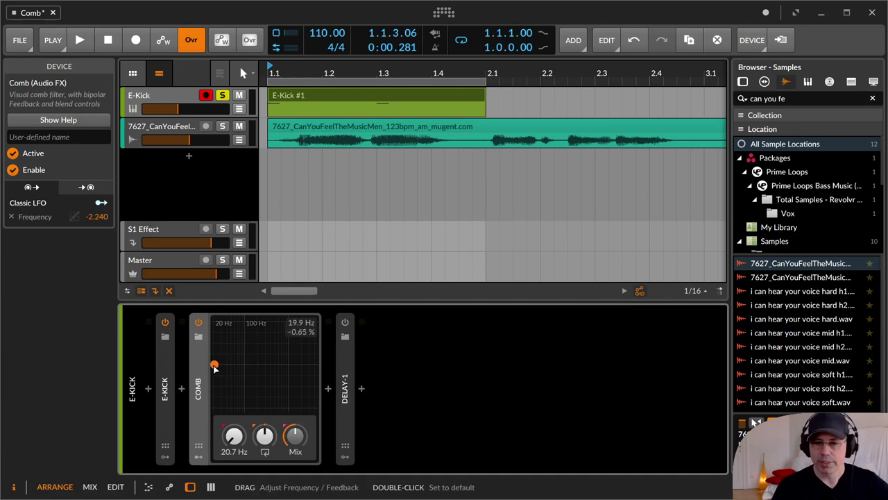
Sweep the Comb's frequency to 198 Hz and back to 20.7 Hz, and its feedback to -49.3 % and back to -2 %
{"action": "left_click_drag", "start_coordinate": [215, 367], "coordinate": [258, 368]}
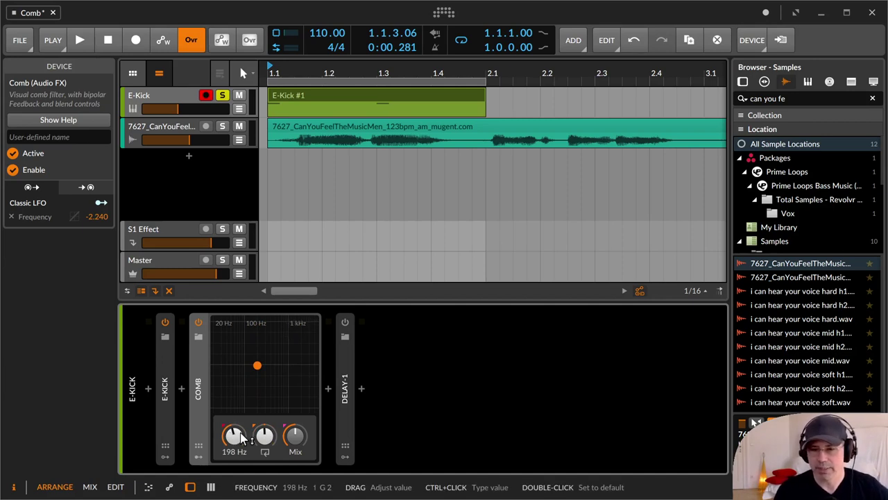
{"action": "left_click_drag", "start_coordinate": [234, 436], "coordinate": [234, 479]}
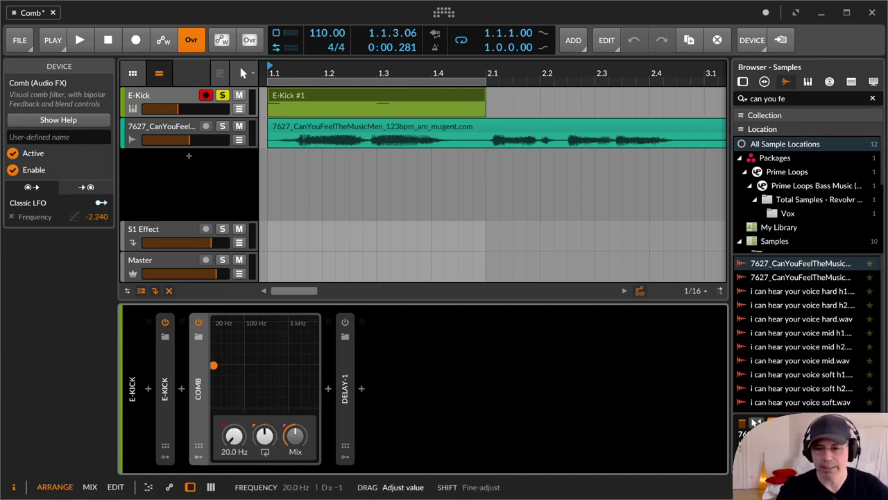
{"action": "left_click_drag", "start_coordinate": [234, 435], "coordinate": [266, 447]}
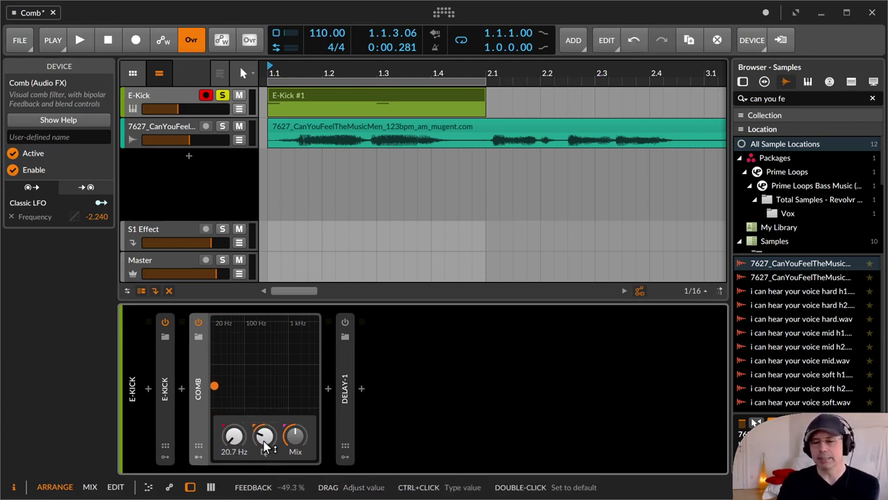
{"action": "left_click_drag", "start_coordinate": [266, 447], "coordinate": [295, 439]}
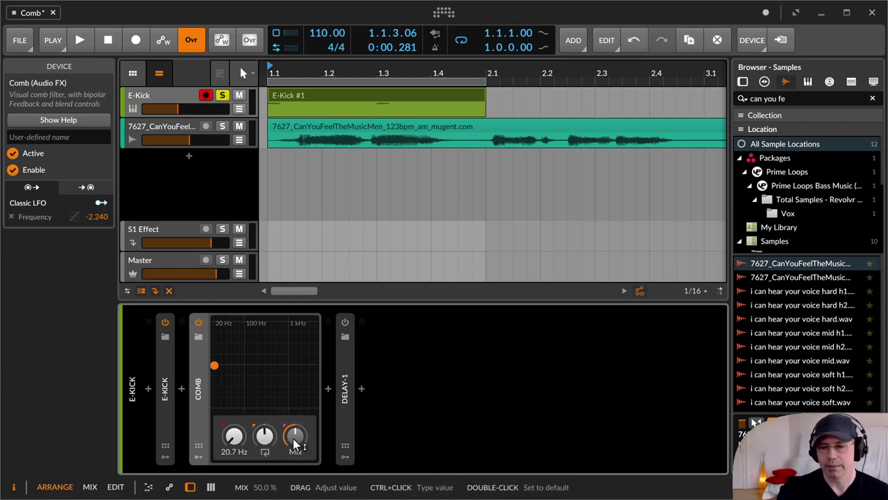
Raise the Comb's mix to 100 % and return it to 50 %, undoing and redoing the last change
{"action": "left_click_drag", "start_coordinate": [296, 444], "coordinate": [295, 413]}
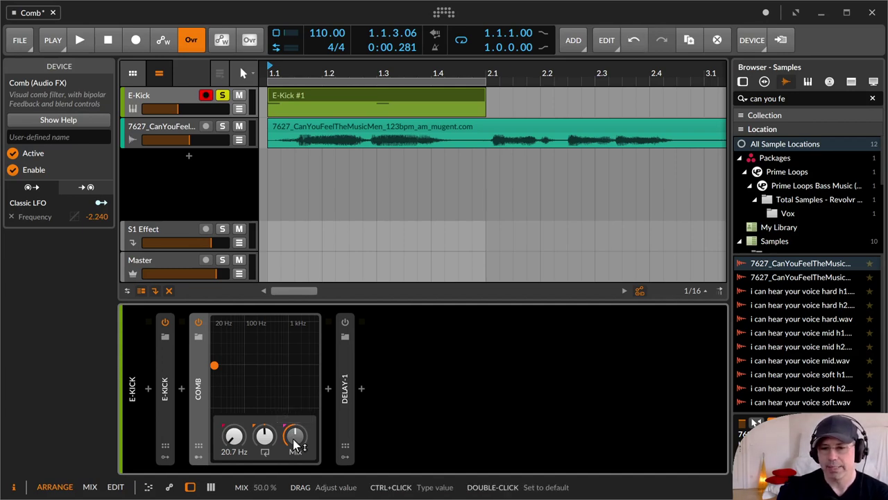
{"action": "left_click_drag", "start_coordinate": [295, 444], "coordinate": [295, 410]}
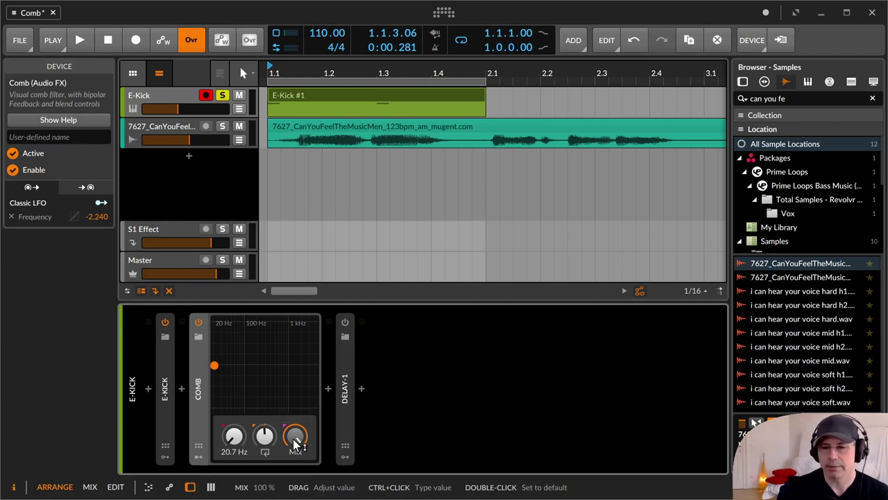
{"action": "left_click_drag", "start_coordinate": [295, 444], "coordinate": [297, 447]}
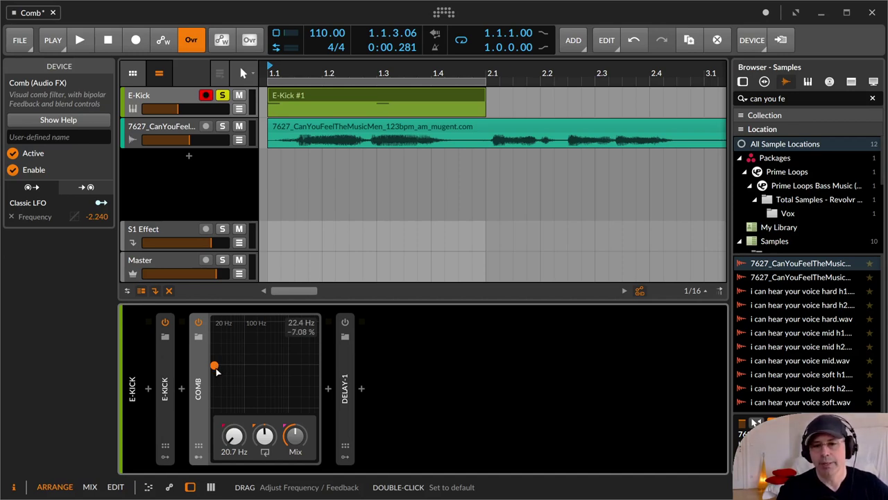
{"action": "key", "text": "ctrl+z"}
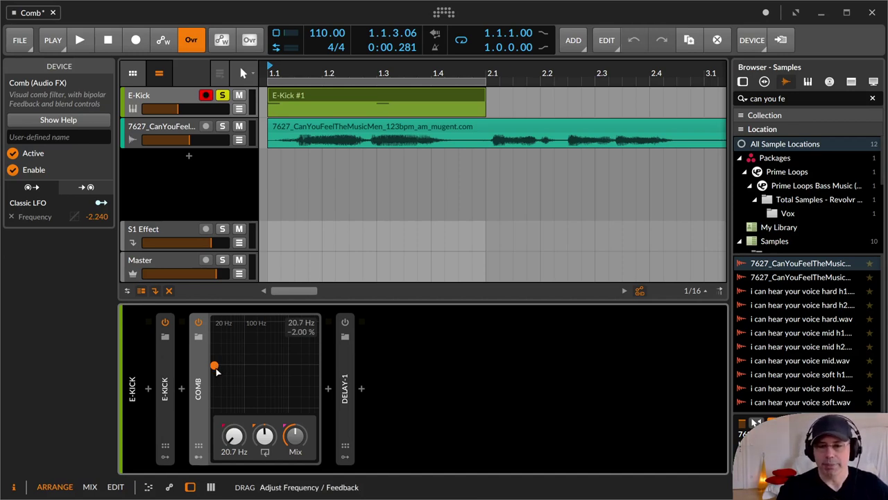
{"action": "key", "text": "ctrl+shift+z"}
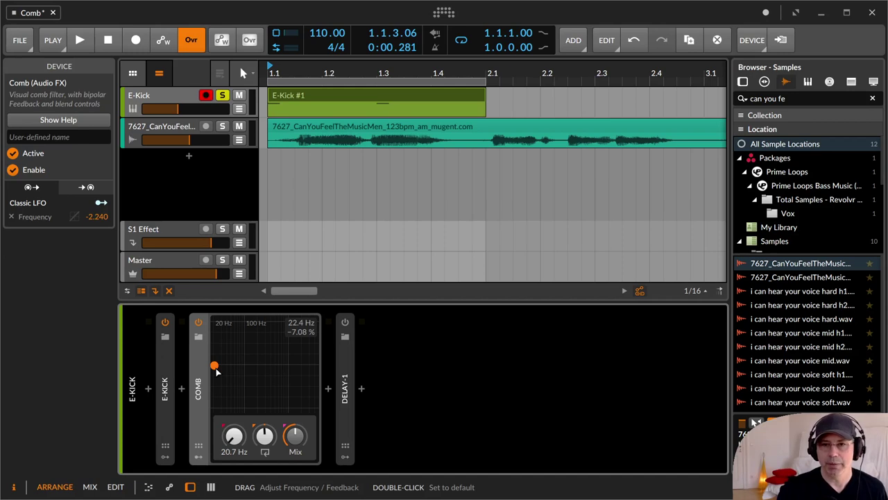
Play the E-Kick track's loop while lowering the Comb's mix to 0 % and bringing it back to 48 %
{"action": "left_click", "coordinate": [187, 93]}
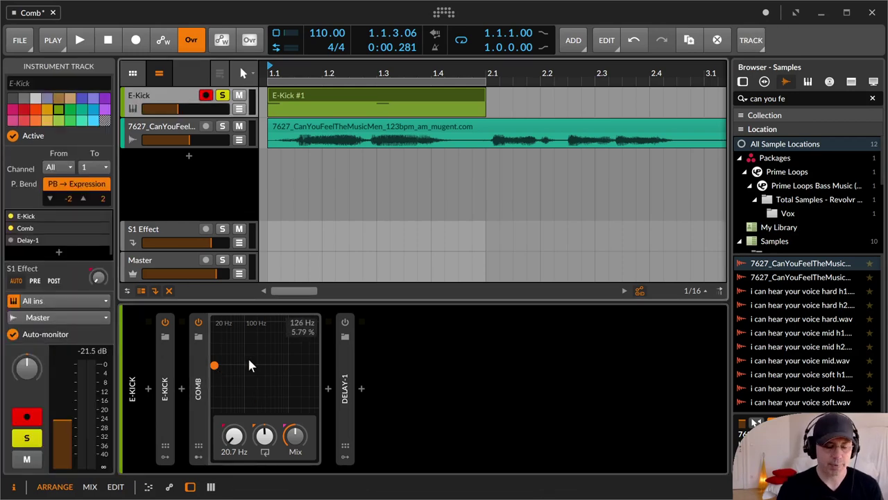
{"action": "left_click", "coordinate": [81, 40]}
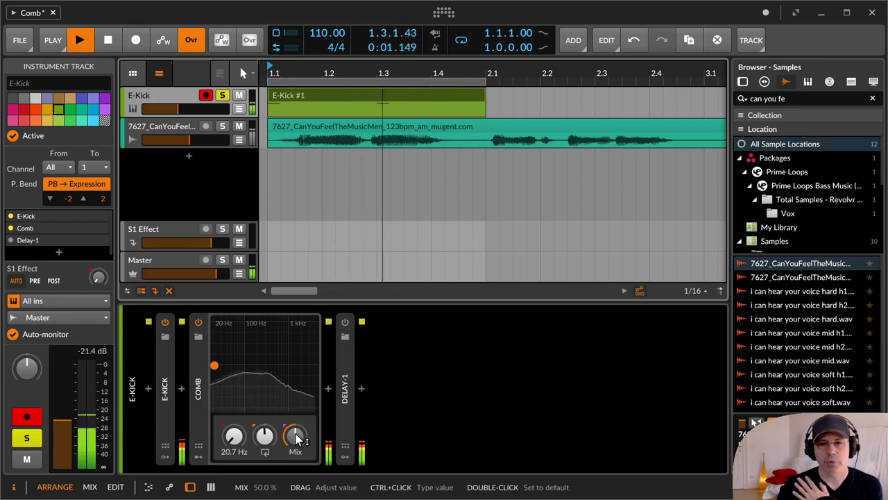
{"action": "left_click_drag", "start_coordinate": [296, 437], "coordinate": [297, 472]}
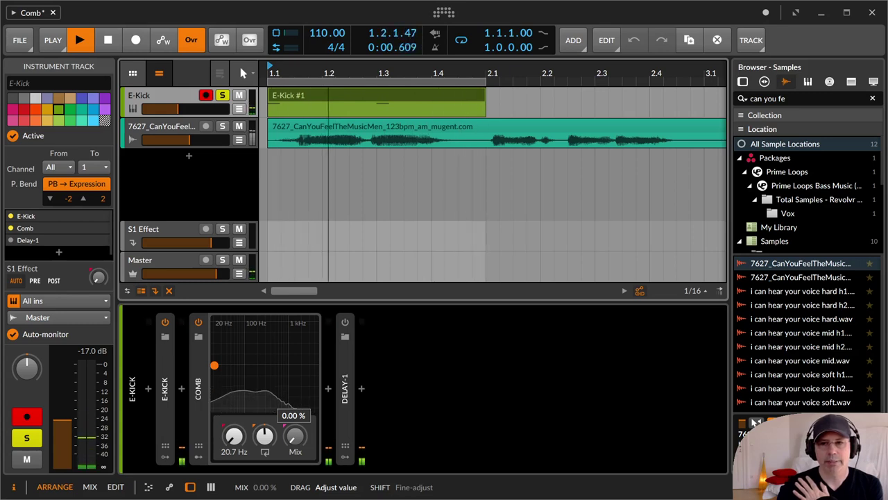
{"action": "left_click_drag", "start_coordinate": [295, 435], "coordinate": [295, 406]}
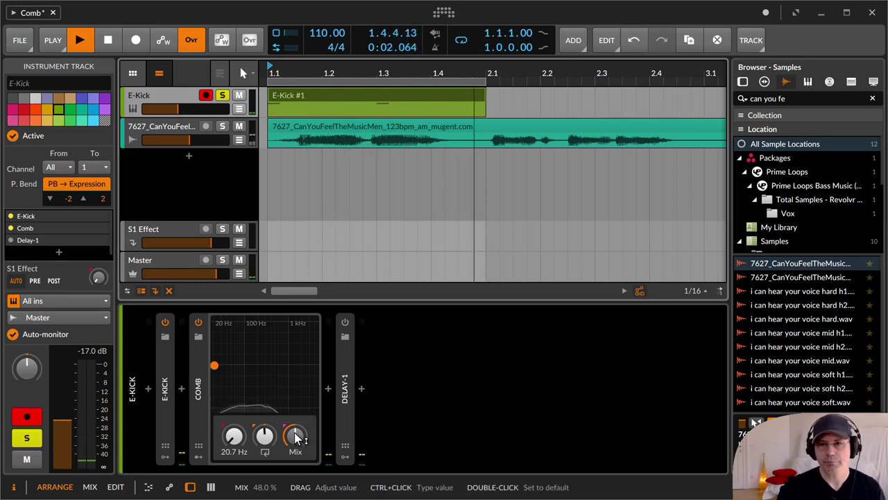
Raise the E-Kick track's volume and stop playback
{"action": "left_click_drag", "start_coordinate": [177, 109], "coordinate": [178, 75]}
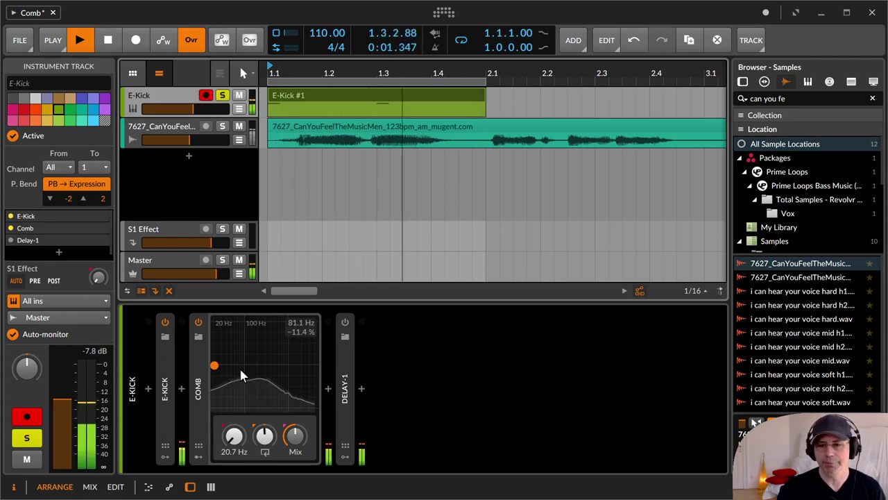
{"action": "key", "text": "space"}
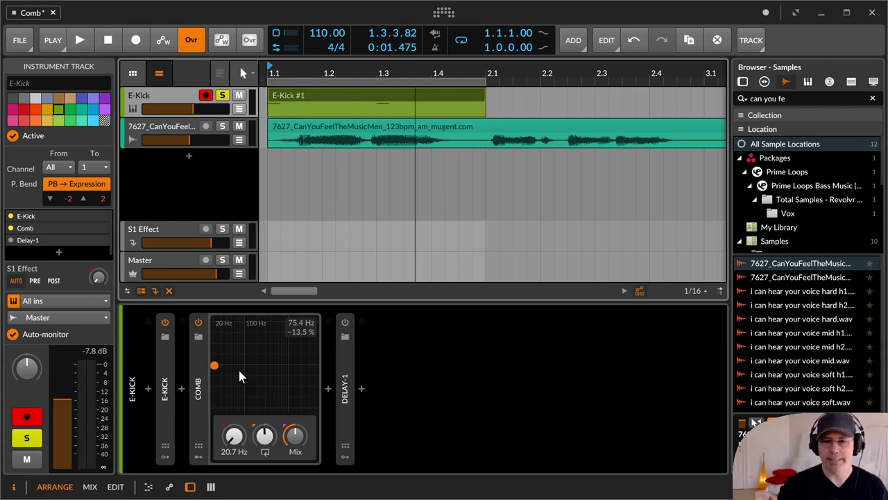
Set the Comb's frequency to 20.0 Hz and feedback to 42 %, with the Delay-1 device expanded for comparison
{"action": "left_click_drag", "start_coordinate": [237, 444], "coordinate": [241, 448]}
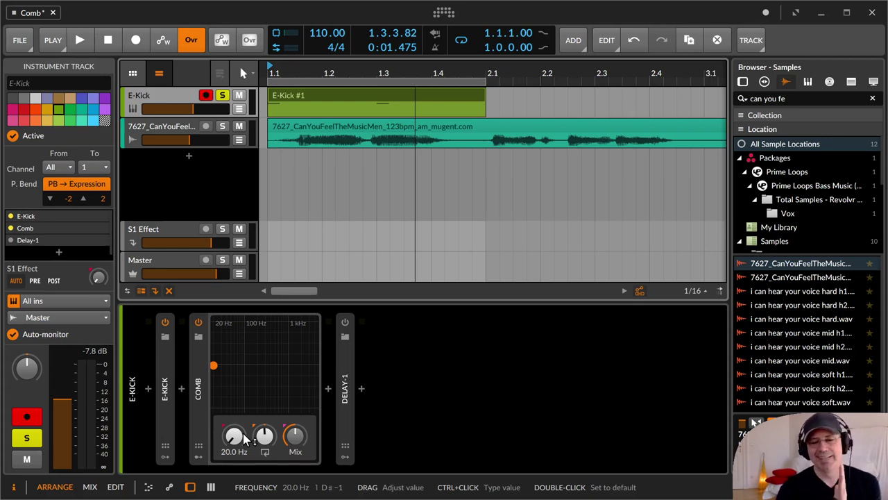
{"action": "double_click", "coordinate": [345, 390]}
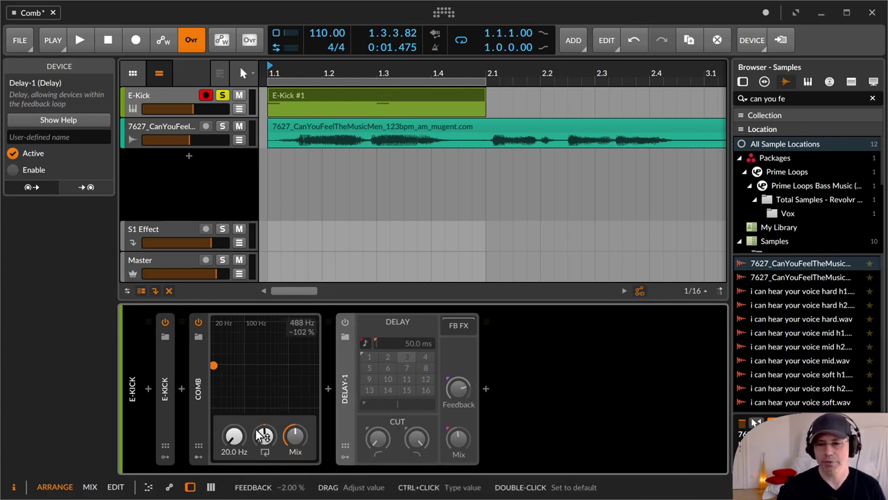
{"action": "mouse_move", "coordinate": [263, 436]}
{"action": "left_mouse_down"}
{"action": "mouse_move", "coordinate": [263, 419]}
{"action": "mouse_move", "coordinate": [265, 438]}
{"action": "mouse_move", "coordinate": [265, 421]}
{"action": "mouse_move", "coordinate": [258, 434]}
{"action": "left_mouse_up"}
Compare Comb and Delay-1 during playback by enabling them alternately, finishing stopped with only Comb enabled and Delay-1 collapsed
{"action": "key", "text": "space"}
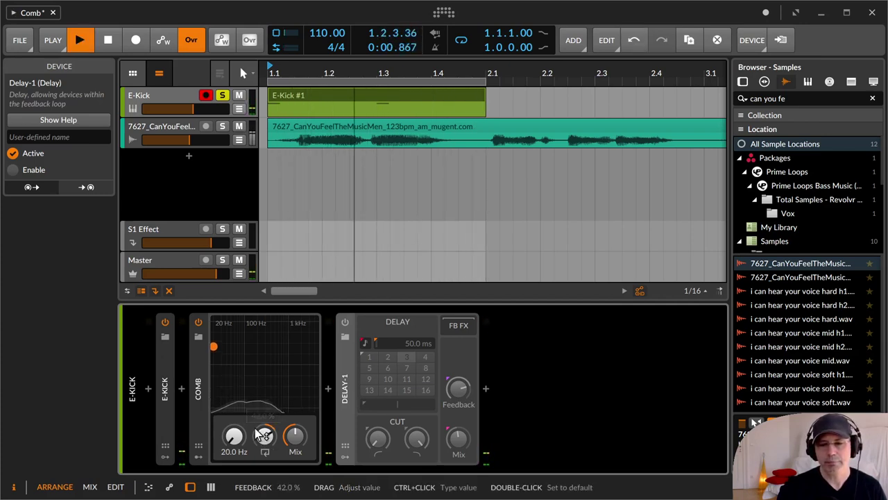
{"action": "left_click", "coordinate": [198, 324]}
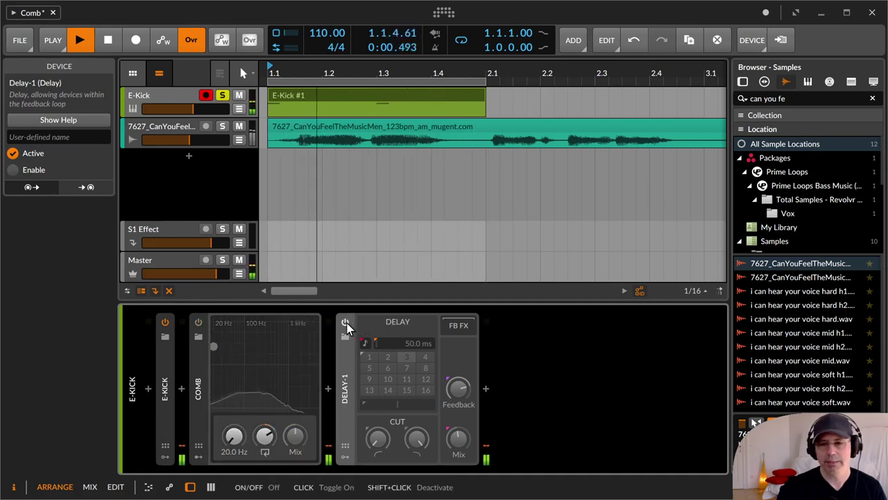
{"action": "left_click", "coordinate": [346, 324]}
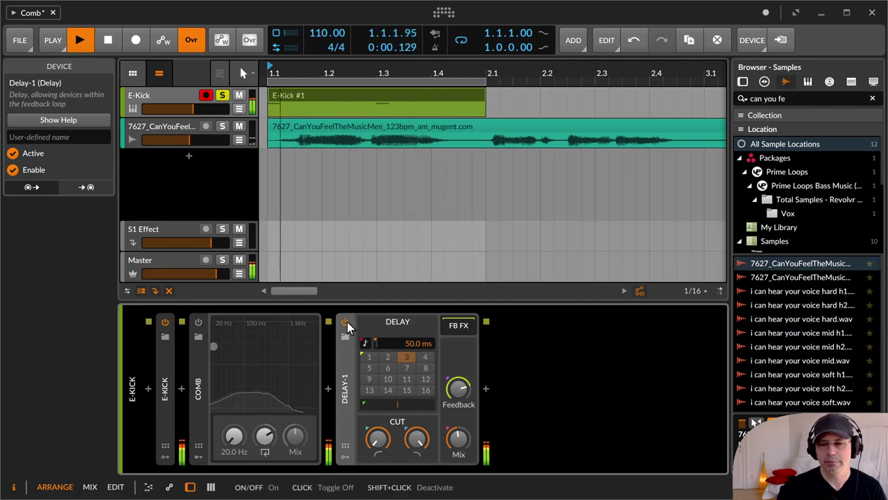
{"action": "left_click", "coordinate": [346, 324]}
{"action": "left_click", "coordinate": [199, 324]}
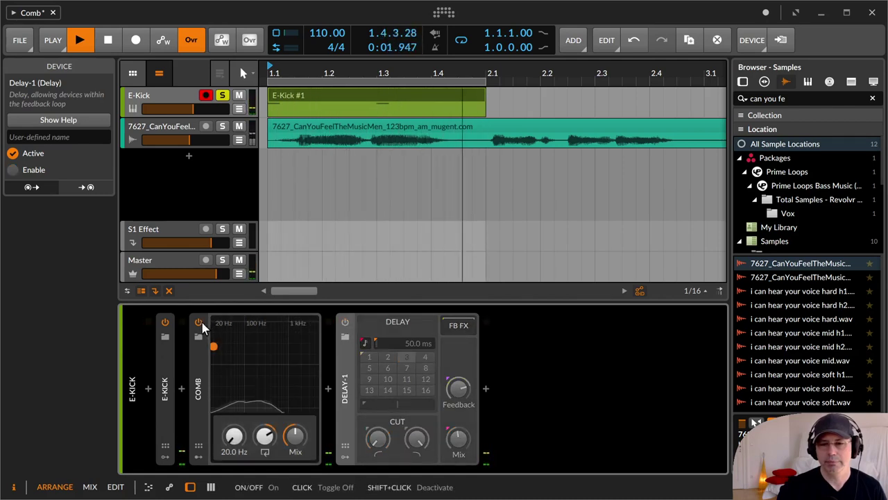
{"action": "left_click", "coordinate": [199, 324]}
{"action": "left_click", "coordinate": [345, 325]}
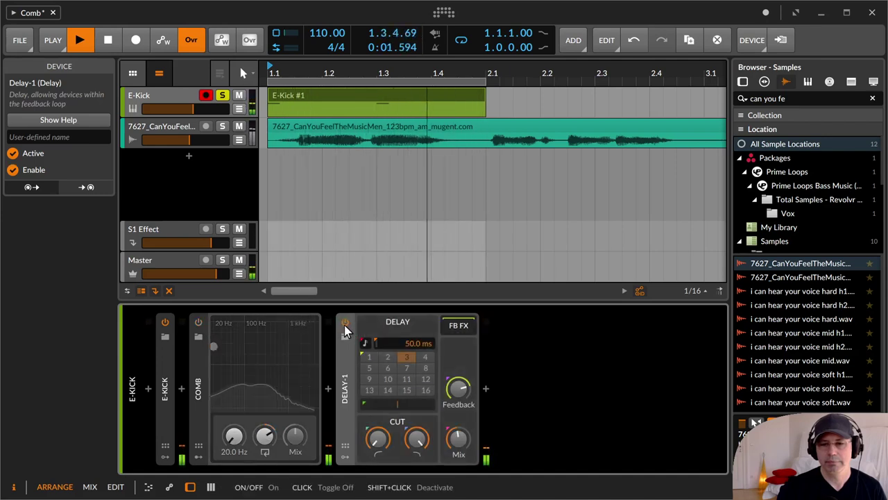
{"action": "left_click", "coordinate": [345, 324]}
{"action": "key", "text": "space"}
{"action": "left_click", "coordinate": [200, 323]}
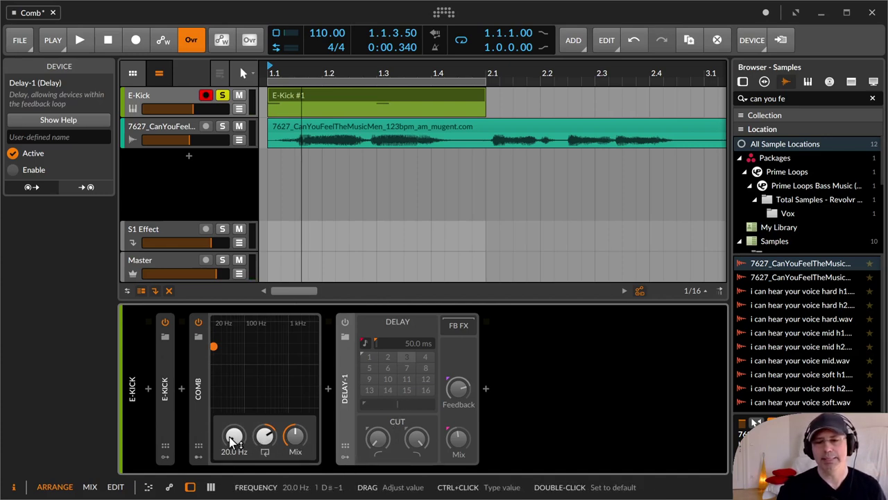
{"action": "double_click", "coordinate": [345, 350]}
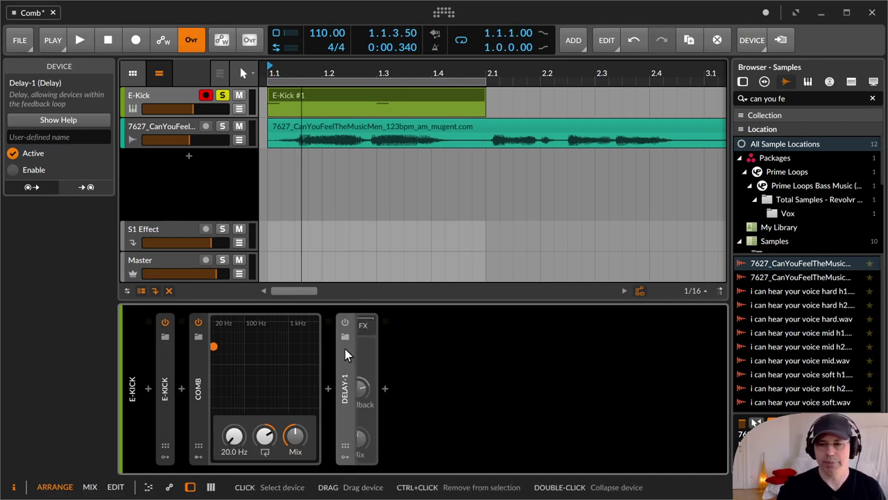
Try the Comb's frequency at 21.0 Hz and 49.6 Hz, resetting its feedback to default and returning the frequency to 20.0 Hz
{"action": "left_click", "coordinate": [196, 368]}
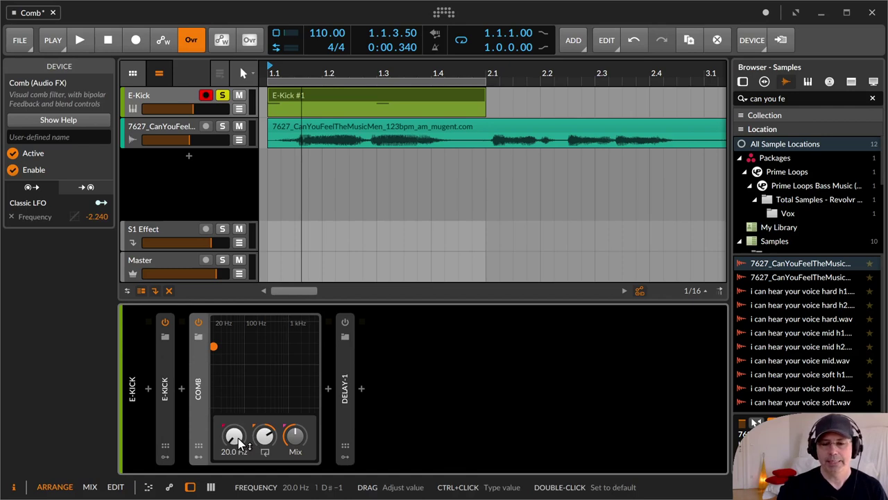
{"action": "left_click_drag", "start_coordinate": [240, 443], "coordinate": [238, 436]}
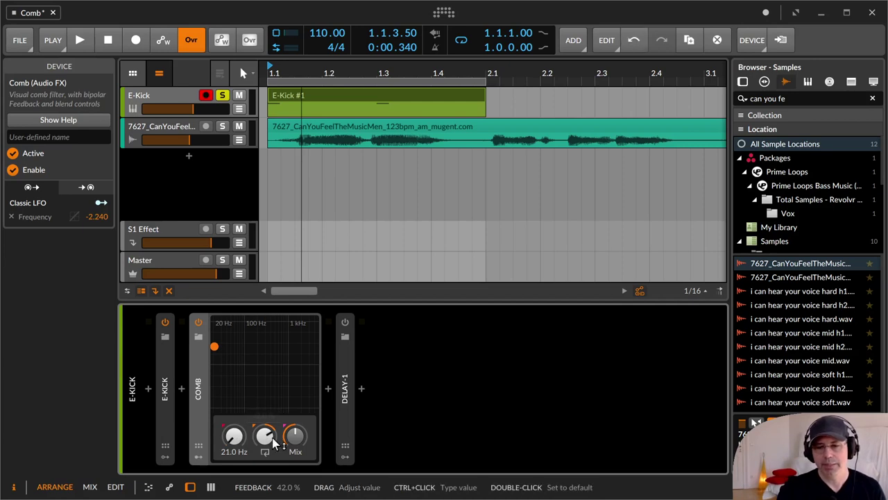
{"action": "double_click", "coordinate": [235, 436]}
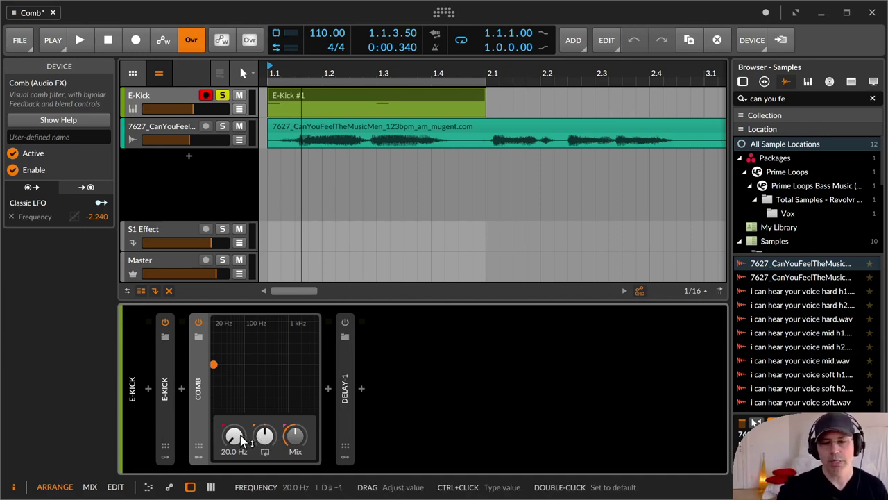
{"action": "left_click_drag", "start_coordinate": [241, 442], "coordinate": [241, 412]}
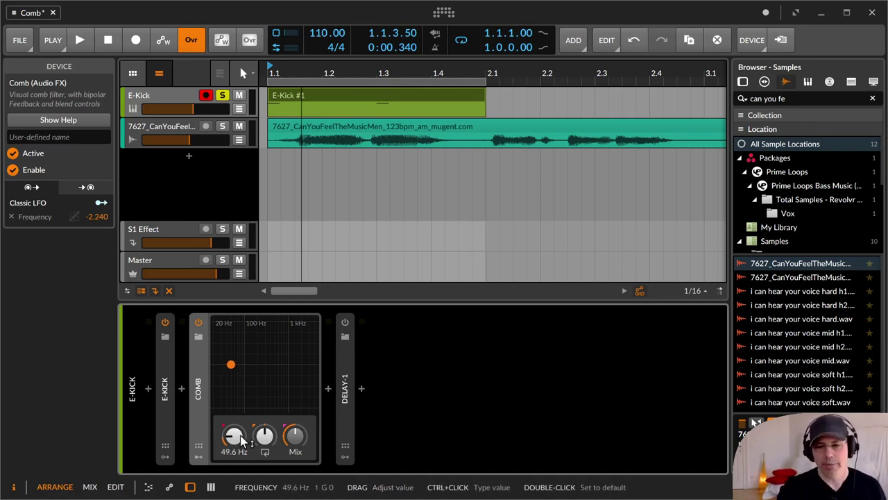
{"action": "key", "text": "ctrl+z"}
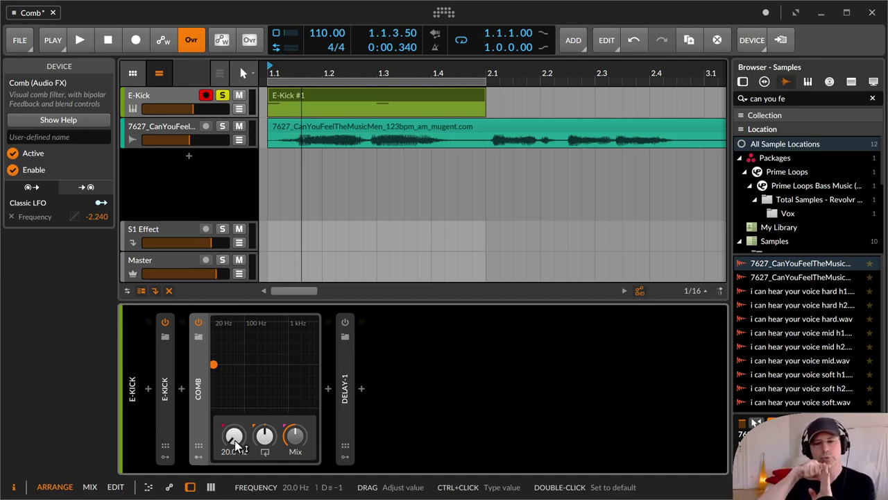
Try the Comb's frequency at 40.4 Hz during playback, returning it to 20.0 Hz and raising the feedback to 56.7 %
{"action": "left_click_drag", "start_coordinate": [236, 444], "coordinate": [236, 420]}
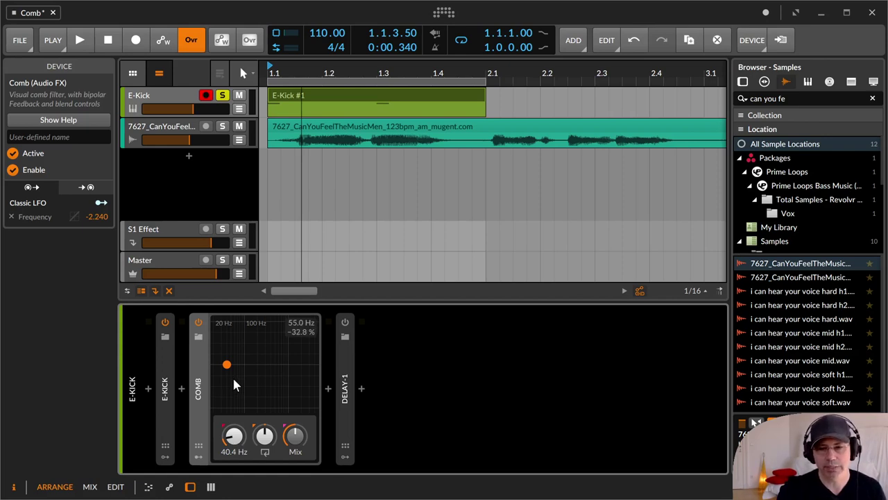
{"action": "key", "text": "space"}
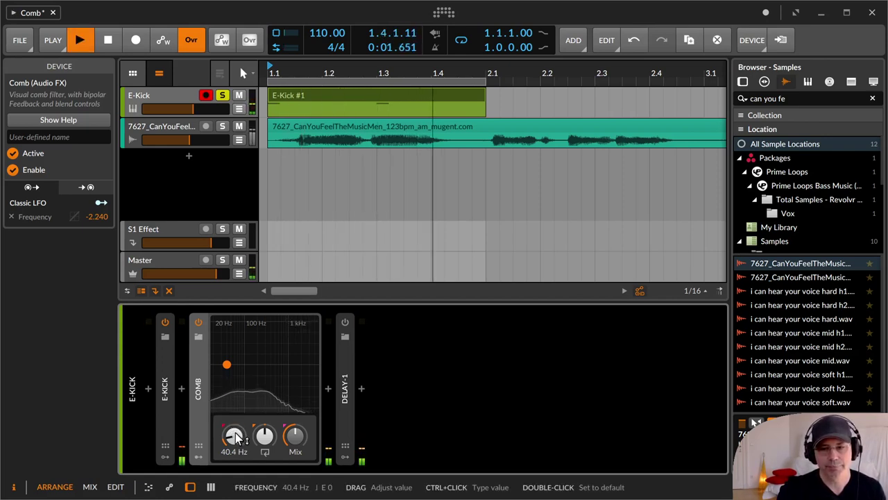
{"action": "left_click_drag", "start_coordinate": [235, 436], "coordinate": [235, 467]}
{"action": "left_click_drag", "start_coordinate": [264, 435], "coordinate": [264, 410]}
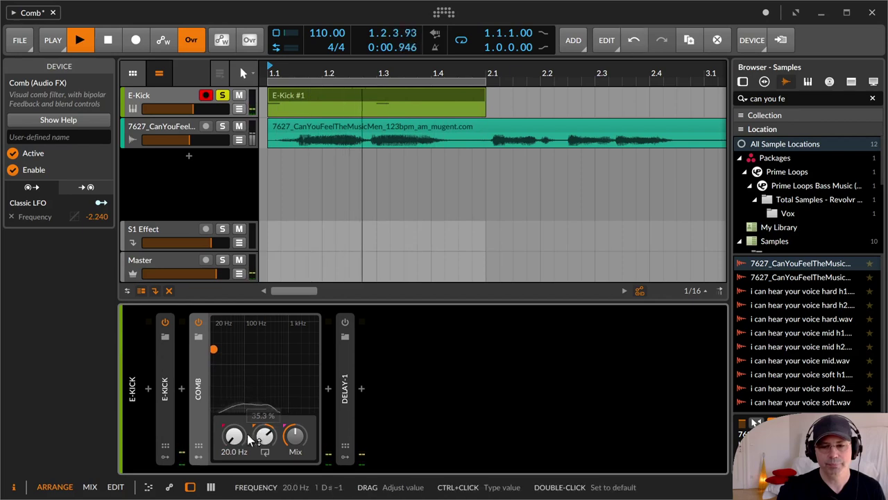
{"action": "left_click_drag", "start_coordinate": [234, 435], "coordinate": [234, 380]}
{"action": "left_click_drag", "start_coordinate": [266, 448], "coordinate": [234, 403]}
{"action": "double_click", "coordinate": [234, 450]}
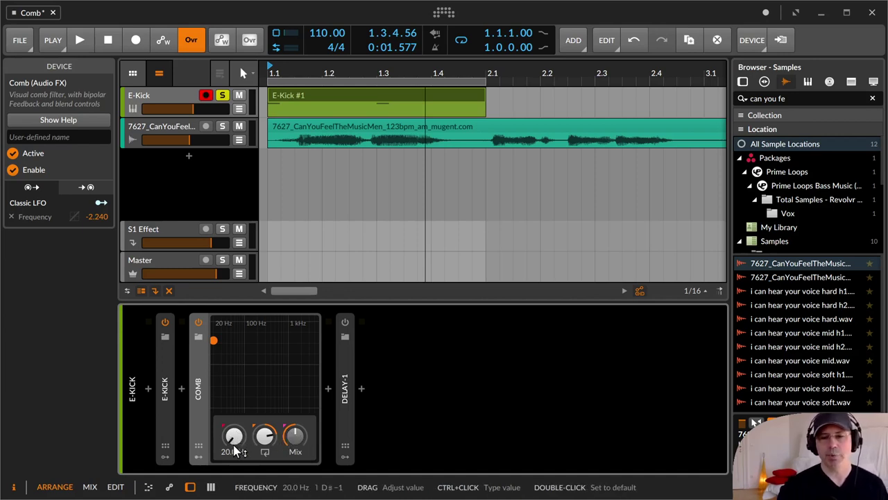
Reset the Comb's feedback to 0.00 %, resume playback, and briefly expand the E-Kick device to check its output
{"action": "key", "text": "space"}
{"action": "key", "text": "space"}
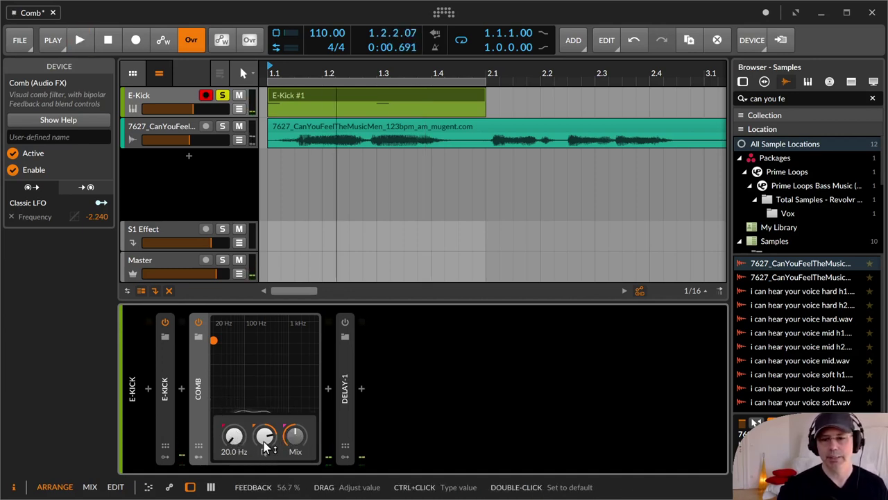
{"action": "left_click_drag", "start_coordinate": [264, 435], "coordinate": [264, 444]}
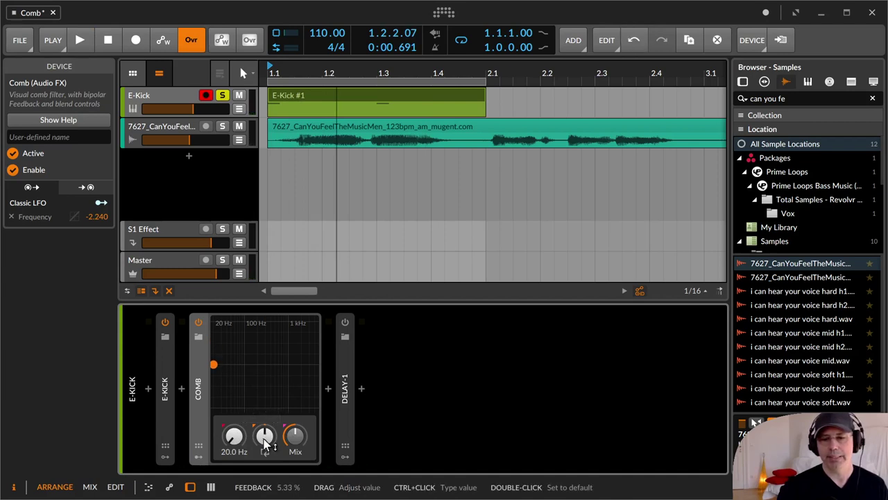
{"action": "key", "text": "space"}
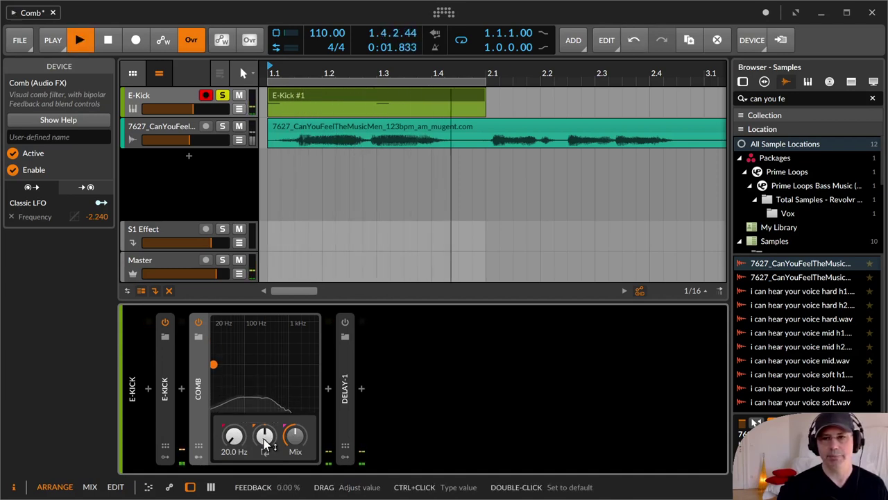
{"action": "double_click", "coordinate": [169, 366]}
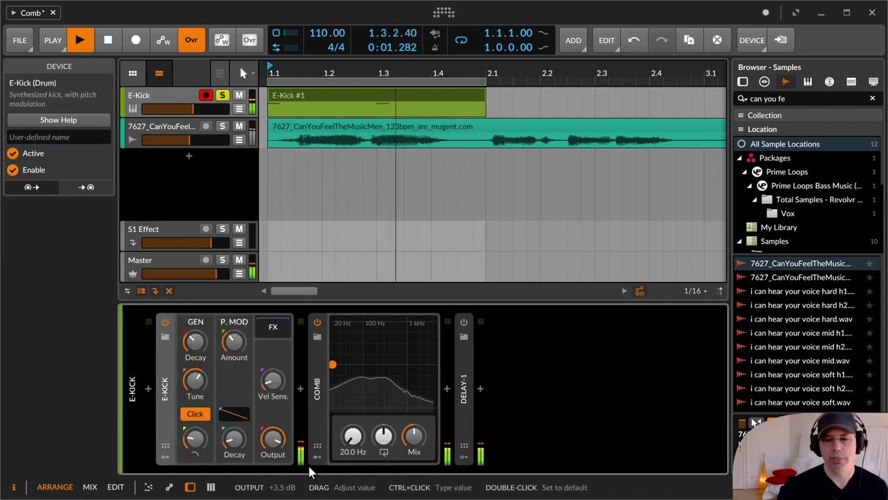
{"action": "double_click", "coordinate": [169, 381]}
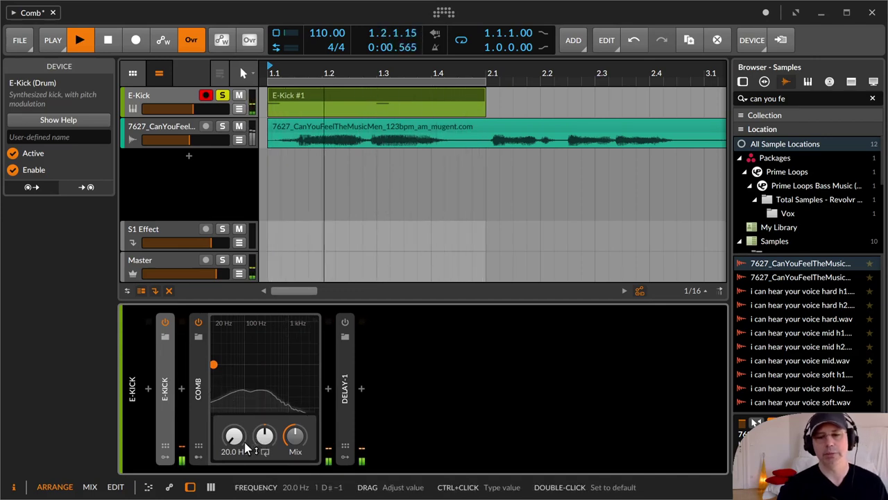
Raise the Comb's feedback to about 68 % and set its frequency to 110 Hz during playback
{"action": "left_click_drag", "start_coordinate": [264, 435], "coordinate": [264, 413]}
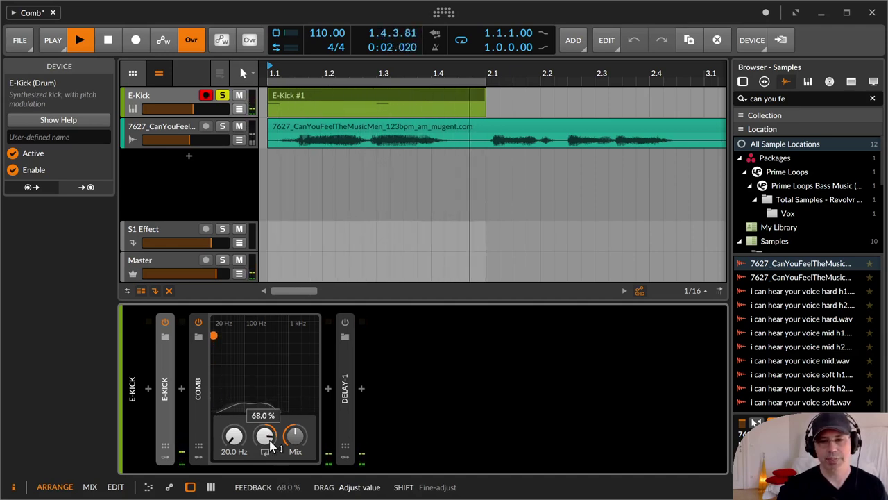
{"action": "left_click_drag", "start_coordinate": [273, 448], "coordinate": [273, 447]}
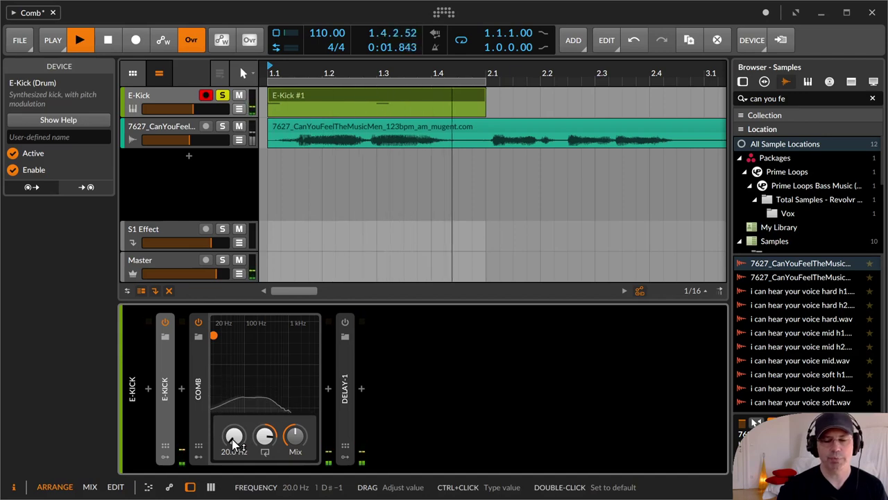
{"action": "left_click", "coordinate": [235, 443], "text": "ctrl"}
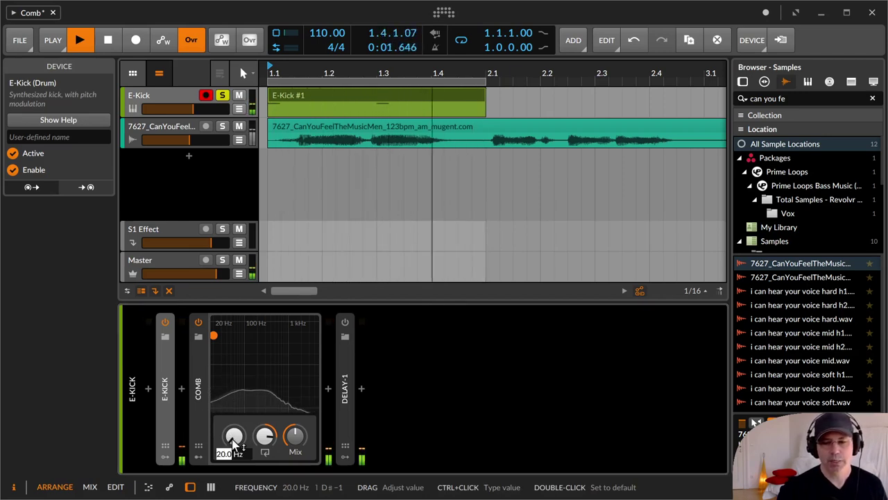
{"action": "type", "text": "110"}
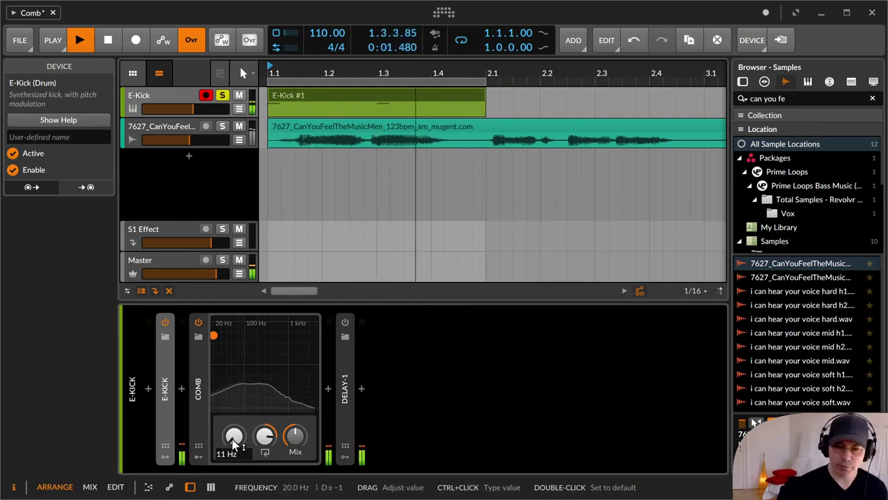
{"action": "key", "text": "Return"}
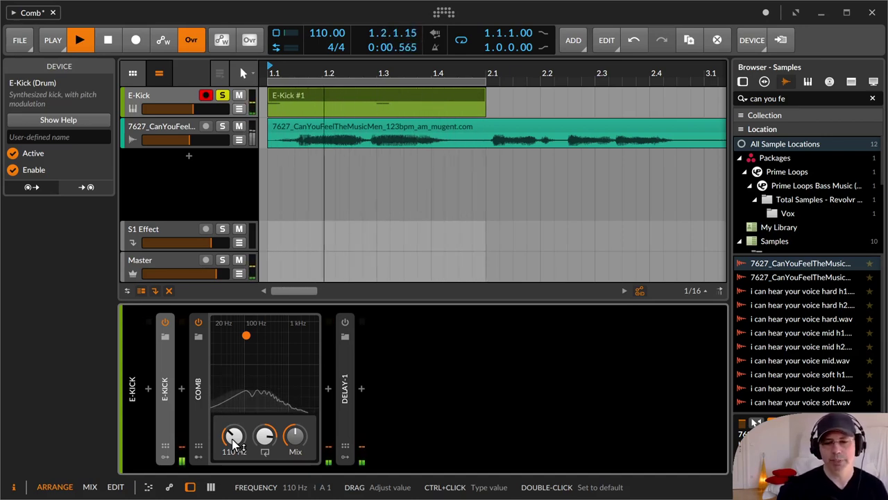
Try the Comb's feedback at 28.7 %, and set its frequency to 220 Hz with feedback at 72.0 %
{"action": "left_click_drag", "start_coordinate": [268, 447], "coordinate": [268, 495]}
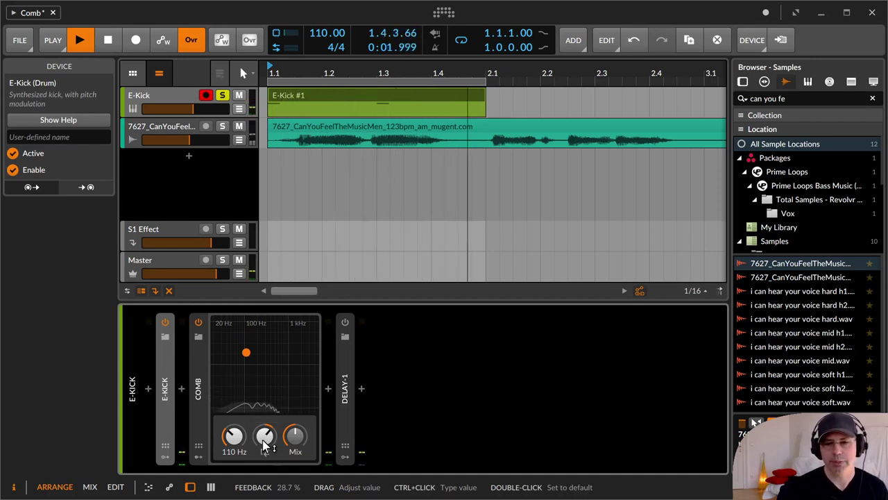
{"action": "left_click_drag", "start_coordinate": [266, 445], "coordinate": [265, 441]}
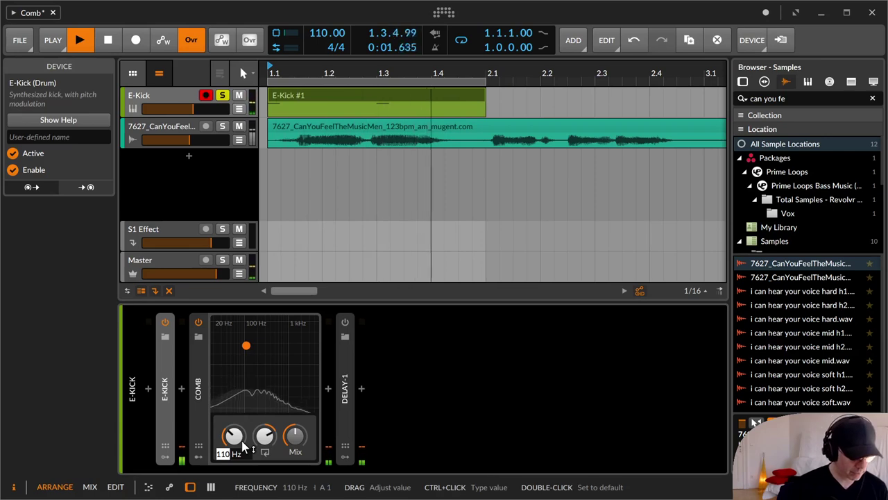
{"action": "key", "text": "Return"}
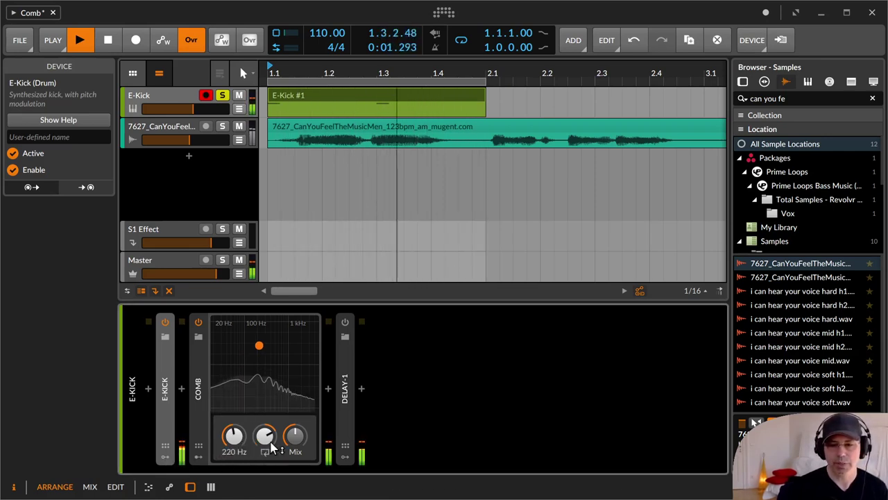
{"action": "left_click_drag", "start_coordinate": [265, 435], "coordinate": [264, 413]}
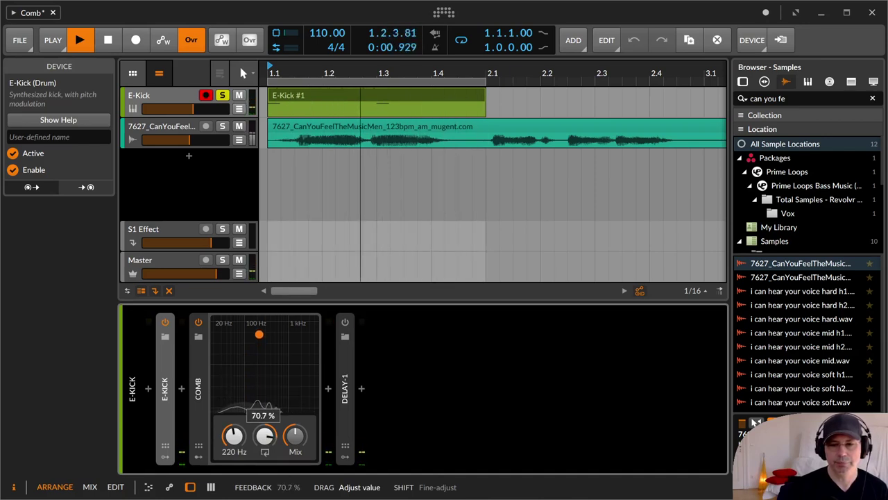
{"action": "left_click_drag", "start_coordinate": [264, 412], "coordinate": [264, 411]}
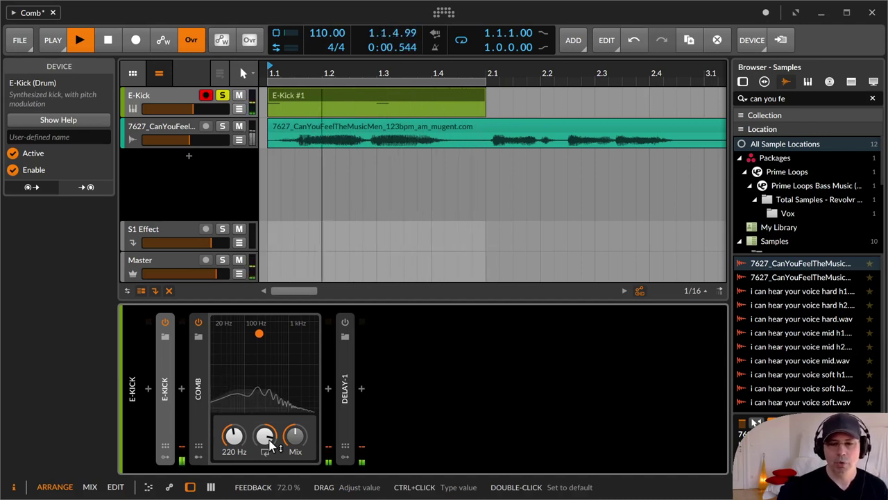
Lower the Comb's frequency to 33.2 Hz and try feedback at −76.7 %, finishing with feedback reset and playback stopped
{"action": "mouse_move", "coordinate": [234, 435]}
{"action": "left_mouse_down"}
{"action": "mouse_move", "coordinate": [234, 409]}
{"action": "mouse_move", "coordinate": [242, 445]}
{"action": "left_mouse_up"}
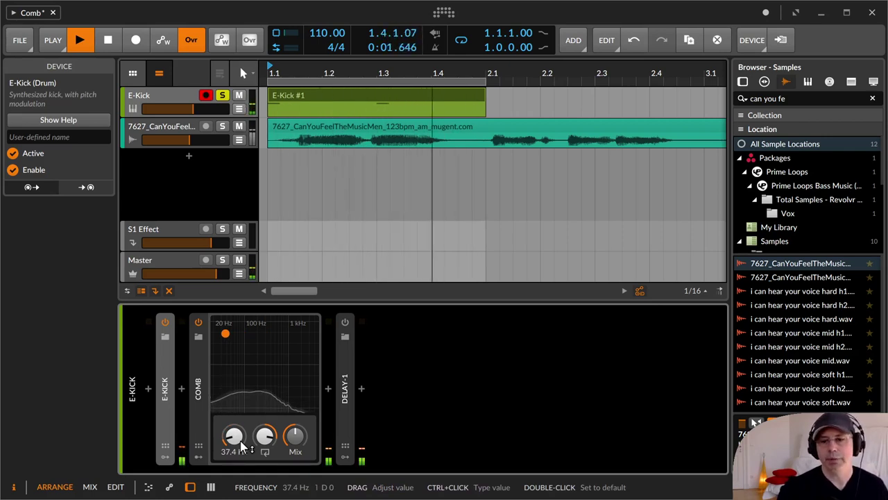
{"action": "left_click_drag", "start_coordinate": [243, 448], "coordinate": [269, 443]}
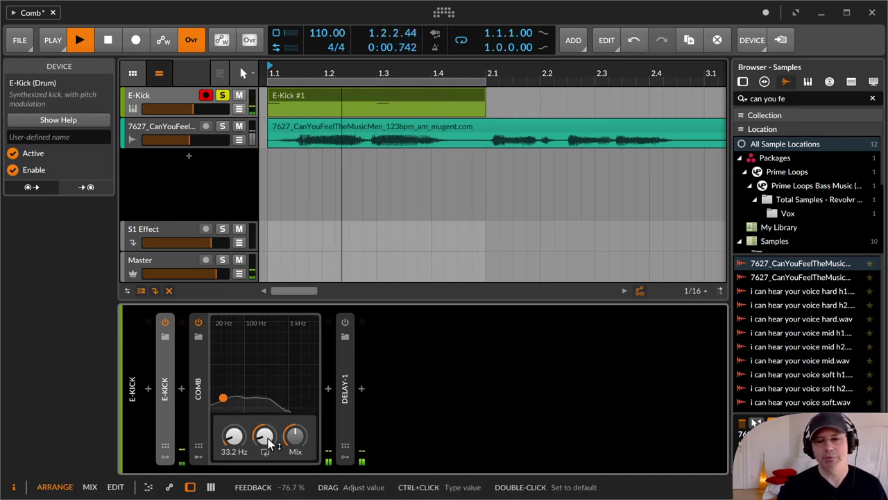
{"action": "key", "text": "space"}
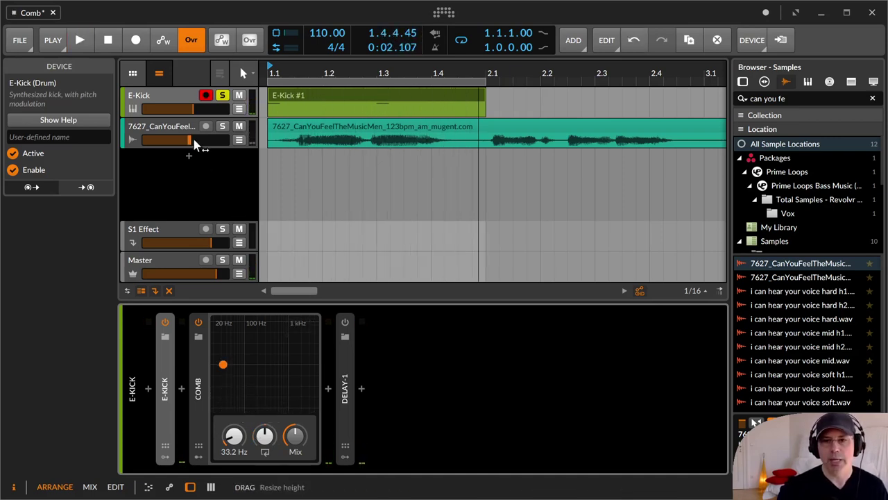
Solo the vocal sample track and set its Comb's frequency to 20.0 Hz
{"action": "left_click", "coordinate": [222, 127]}
{"action": "left_click", "coordinate": [189, 131]}
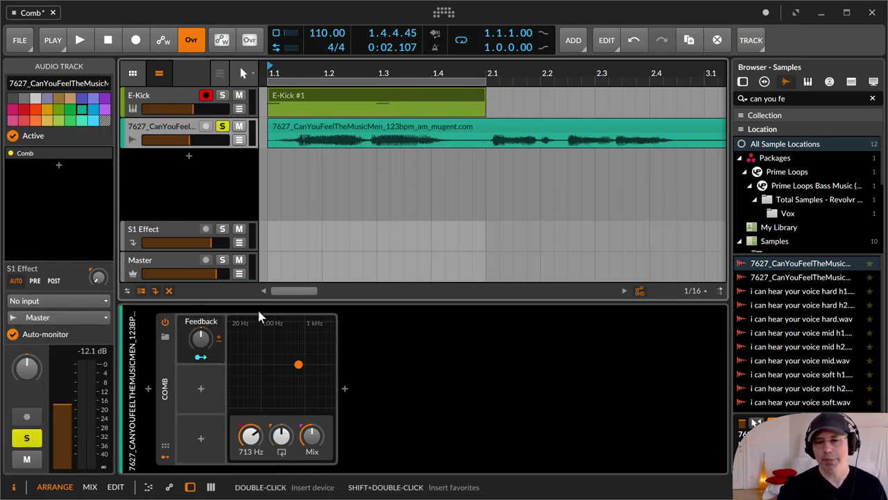
{"action": "left_click_drag", "start_coordinate": [251, 436], "coordinate": [252, 439]}
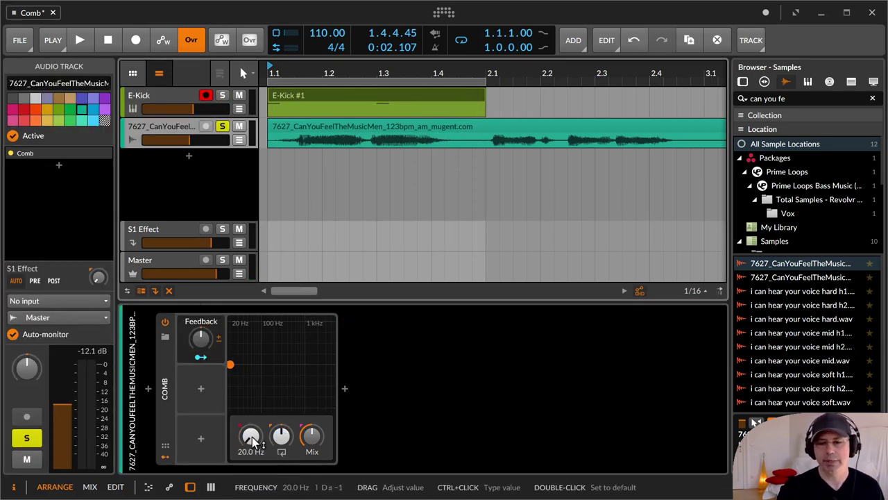
Switch off the Comb on the vocal track and keep that track selected
{"action": "left_click", "coordinate": [352, 123]}
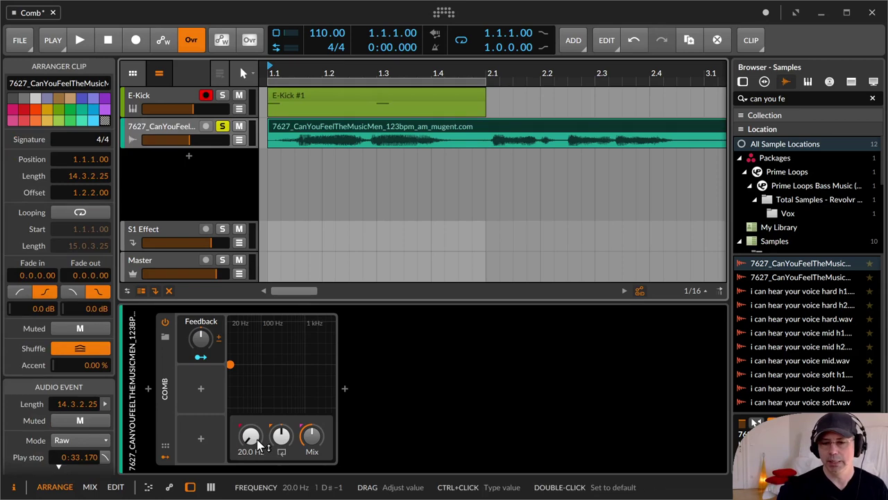
{"action": "left_click", "coordinate": [165, 321]}
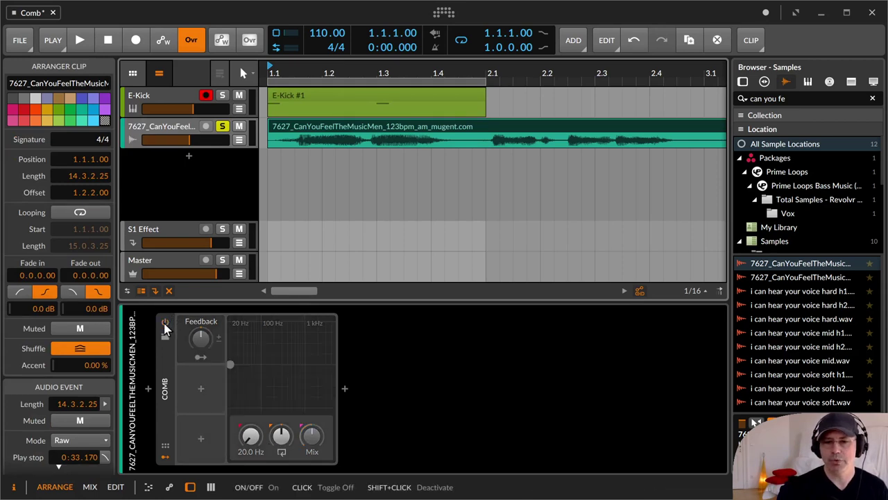
{"action": "left_click", "coordinate": [176, 124]}
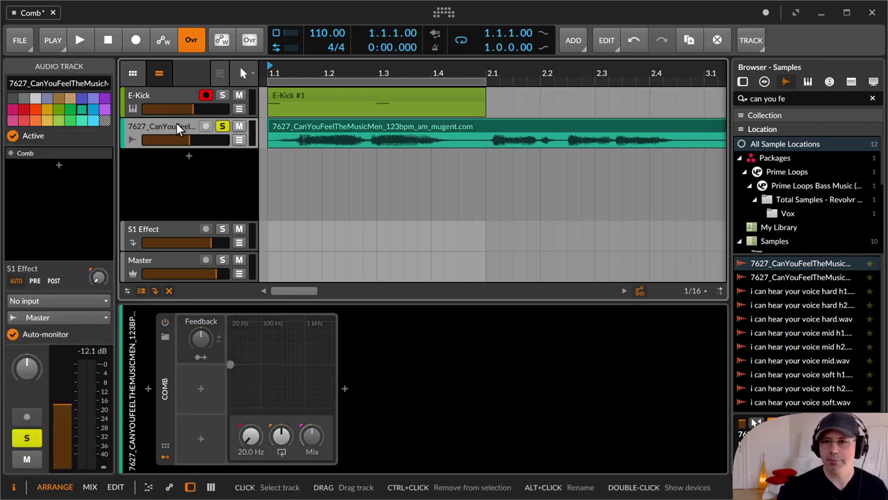
{"action": "left_click", "coordinate": [340, 132]}
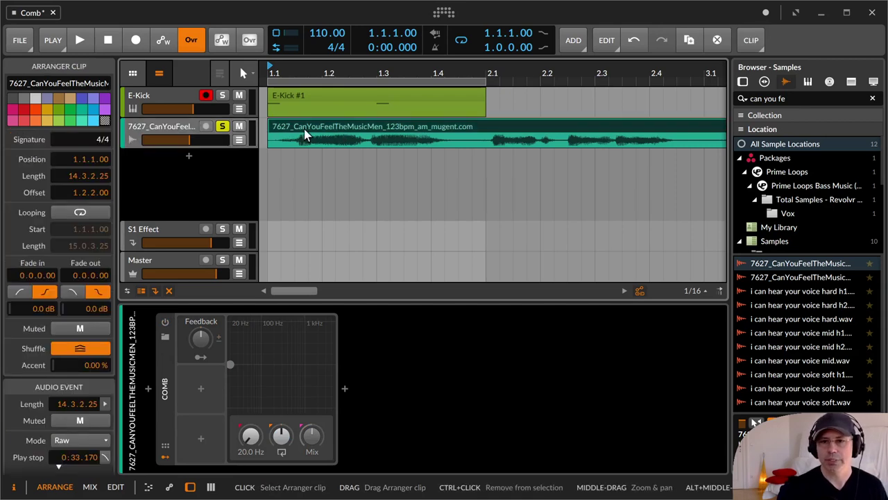
{"action": "left_click", "coordinate": [168, 123]}
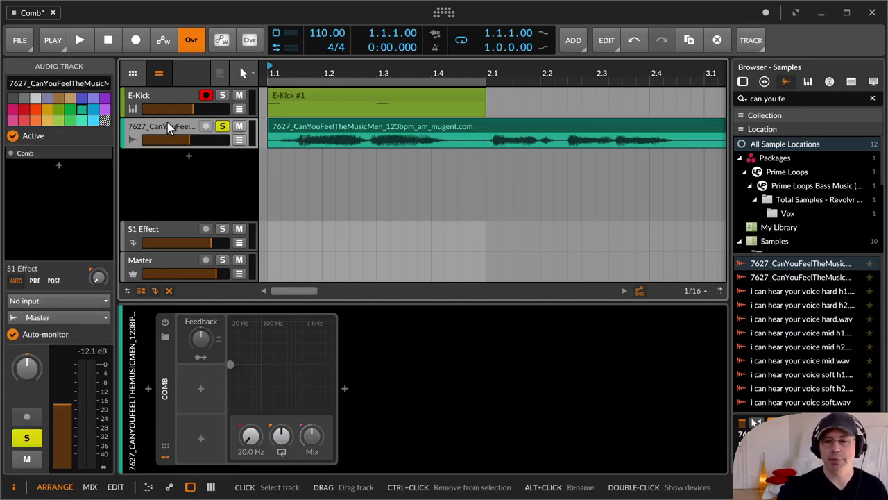
Set the arranger loop to the full length of the vocal clip, 14.3.2.25 from position 1.1.1.00
{"action": "left_click", "coordinate": [288, 130]}
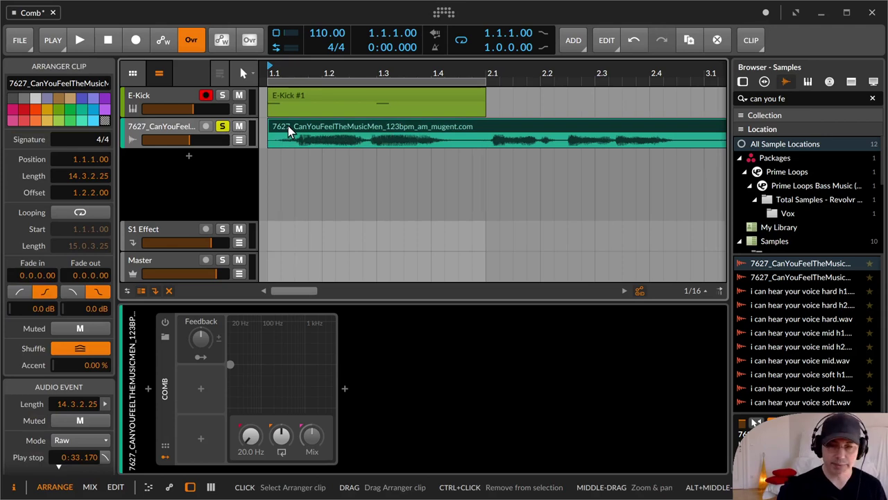
{"action": "scroll", "coordinate": [288, 130], "scroll_direction": "down", "scroll_amount": 3}
{"action": "scroll", "coordinate": [289, 130], "scroll_direction": "down", "scroll_amount": 2}
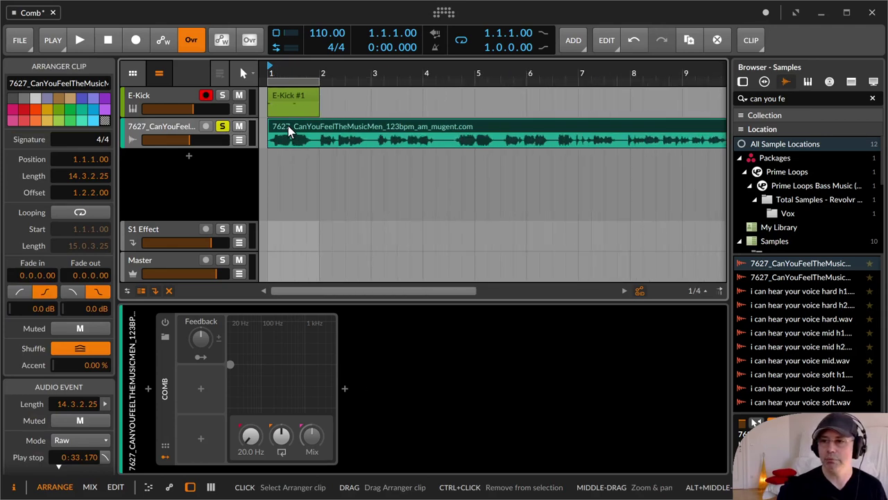
{"action": "key", "text": "ctrl+l"}
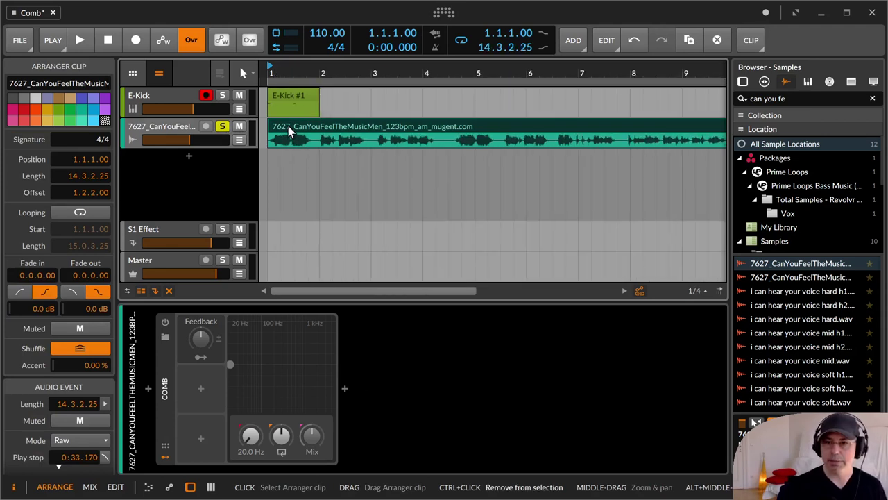
{"action": "scroll", "coordinate": [288, 125], "scroll_direction": "down", "scroll_amount": 3}
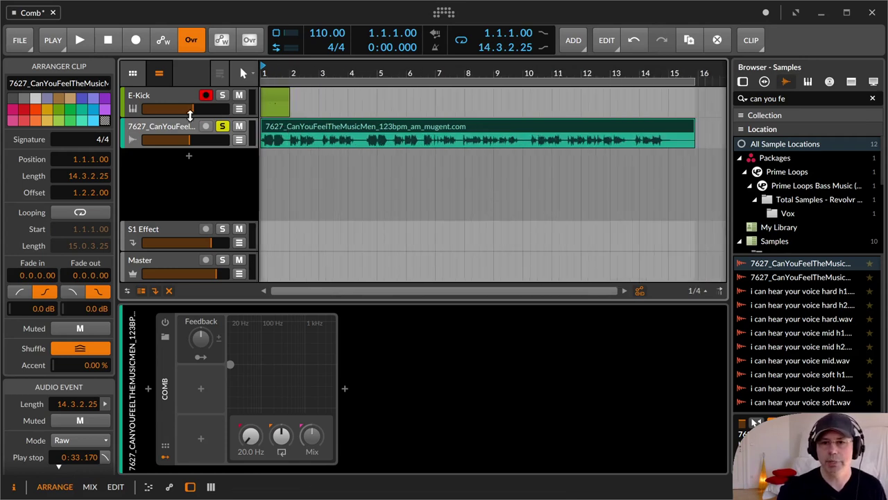
Play the vocal track with its Comb bypassed, finishing with playback stopped and the Comb enabled again
{"action": "left_click", "coordinate": [169, 125]}
{"action": "key", "text": "space"}
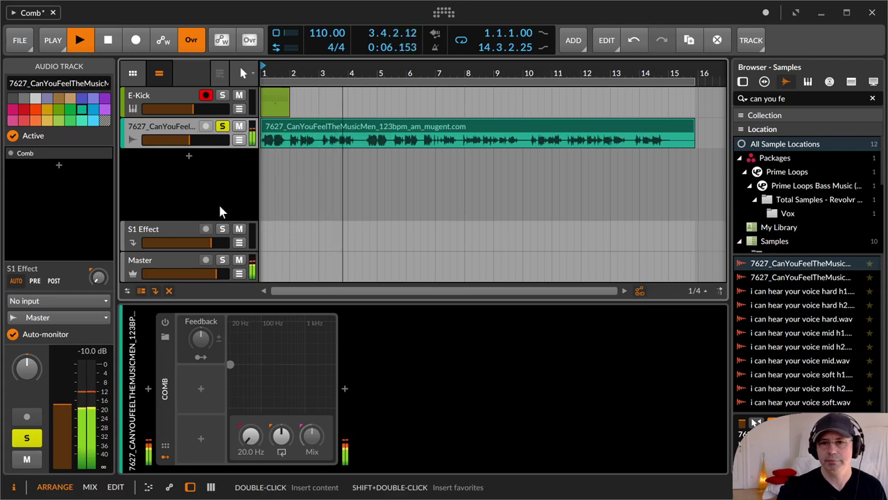
{"action": "key", "text": "space"}
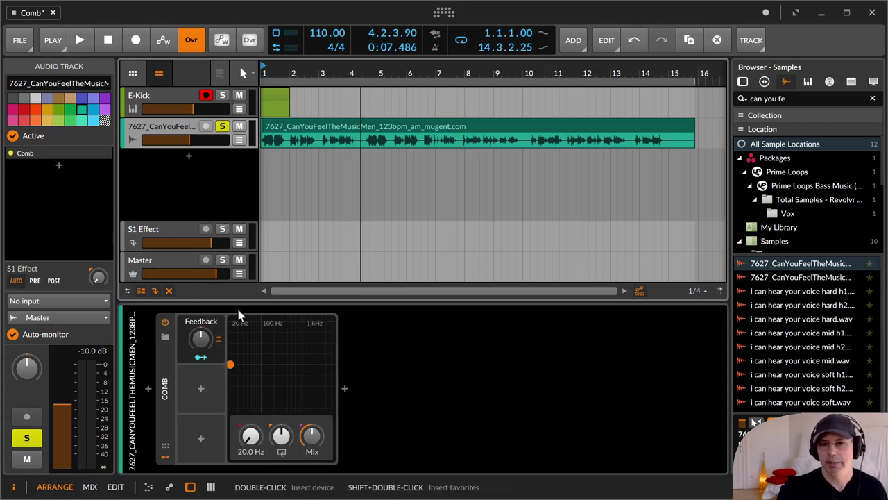
Play the vocal while raising the Comb's feedback, stopping playback with the frequency at 20.0 Hz and the feedback back near zero
{"action": "key", "text": "space"}
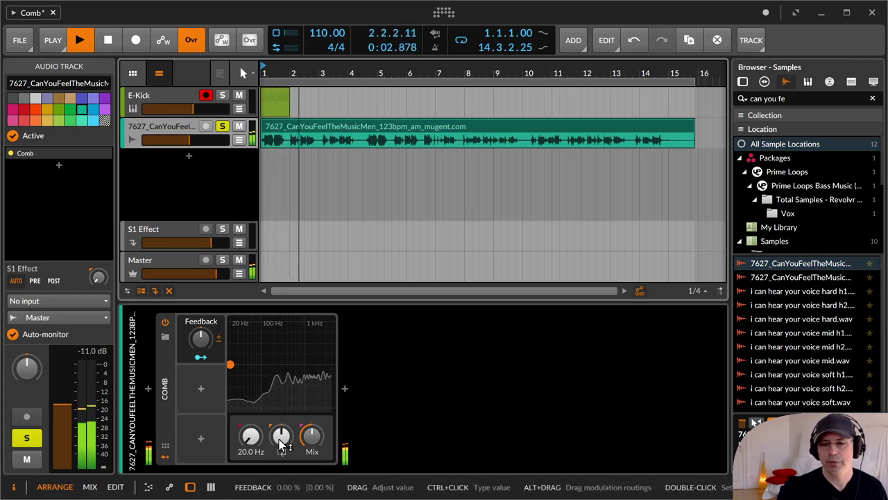
{"action": "left_click_drag", "start_coordinate": [281, 436], "coordinate": [250, 382]}
{"action": "key", "text": "space"}
{"action": "left_click_drag", "start_coordinate": [254, 441], "coordinate": [253, 486]}
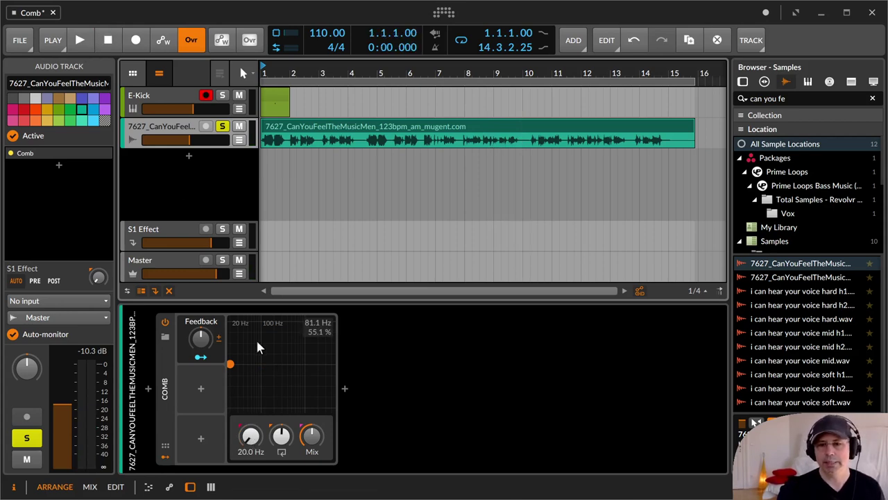
Try the Comb's frequency at 53.2 Hz, returning it to 20.0 Hz and the feedback to 0.00 %
{"action": "left_click_drag", "start_coordinate": [251, 435], "coordinate": [250, 424]}
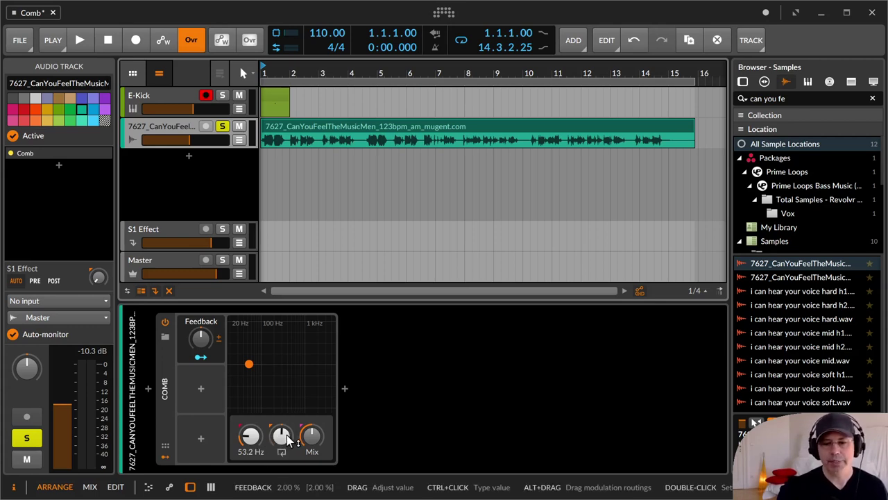
{"action": "left_click_drag", "start_coordinate": [287, 436], "coordinate": [250, 444]}
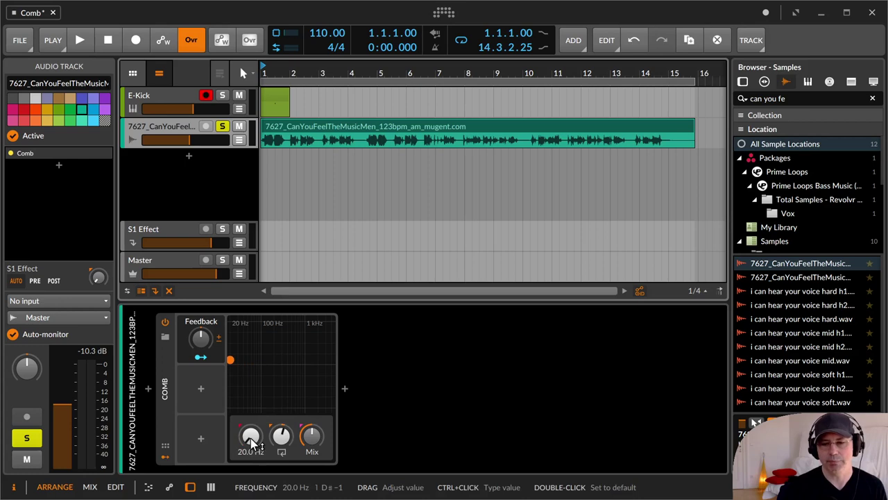
{"action": "left_click", "coordinate": [250, 436]}
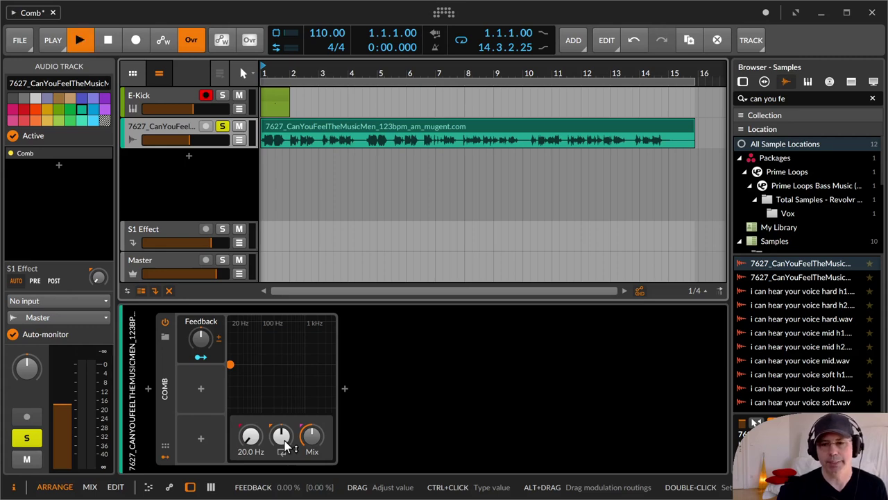
Play the vocal from the start while raising the Comb's feedback at 20.0 Hz, finishing with playback stopped
{"action": "key", "text": "space"}
{"action": "left_click_drag", "start_coordinate": [283, 444], "coordinate": [282, 370]}
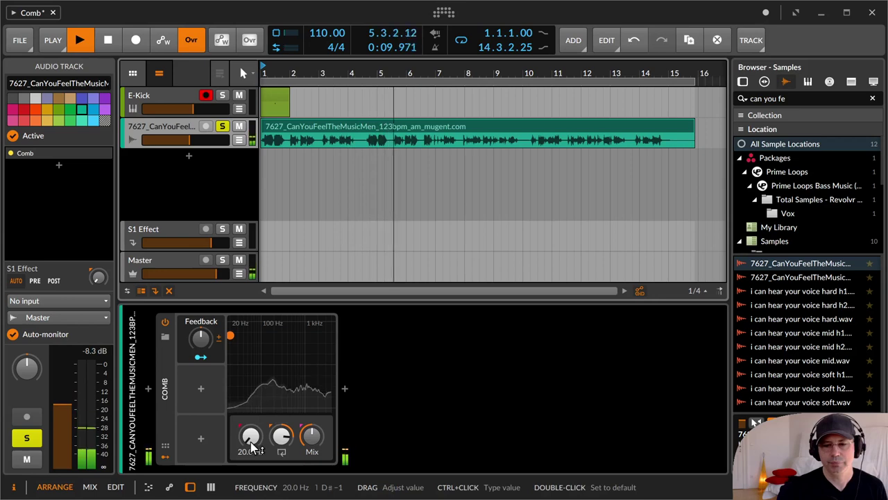
{"action": "key", "text": "space"}
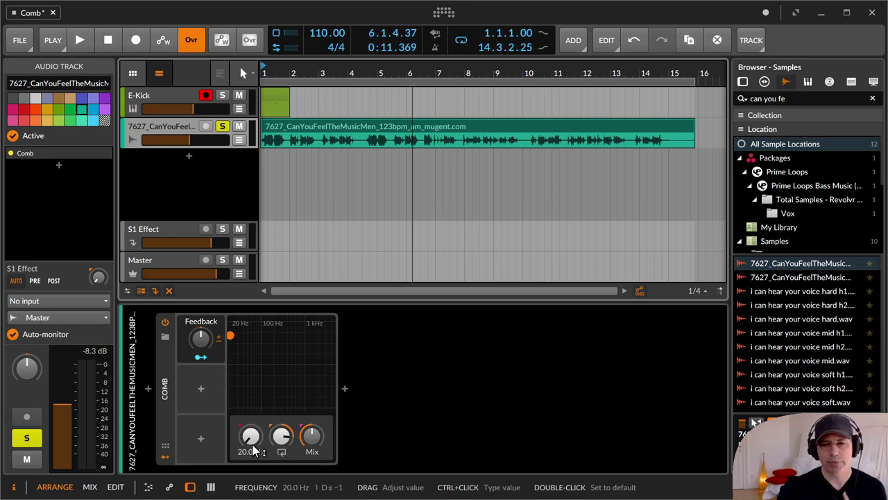
Play the vocal while returning the Comb's feedback to zero and sweeping its frequency up to 404 Hz, finishing with playback stopped
{"action": "key", "text": "space"}
{"action": "left_click_drag", "start_coordinate": [254, 449], "coordinate": [281, 435]}
{"action": "mouse_move", "coordinate": [251, 435]}
{"action": "left_mouse_down"}
{"action": "mouse_move", "coordinate": [250, 408]}
{"action": "mouse_move", "coordinate": [251, 434]}
{"action": "mouse_move", "coordinate": [251, 421]}
{"action": "left_mouse_up"}
{"action": "key", "text": "space"}
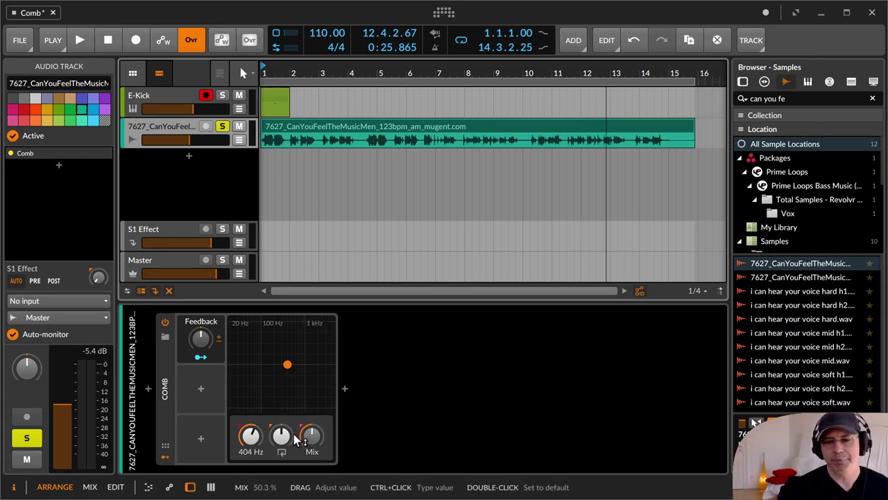
Set the Comb's frequency to 418 Hz and test the Feedback modulator at its negative extreme, returning it to 0.00 %
{"action": "left_click_drag", "start_coordinate": [257, 436], "coordinate": [256, 436]}
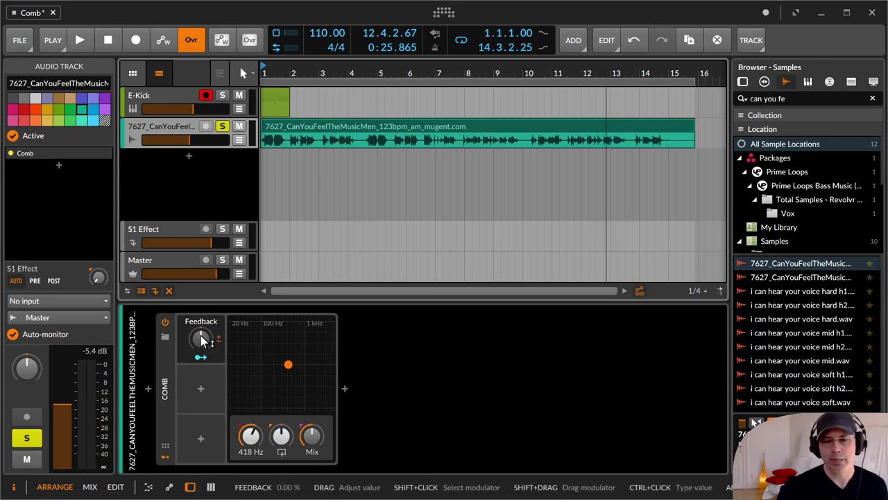
{"action": "left_click_drag", "start_coordinate": [201, 339], "coordinate": [202, 381]}
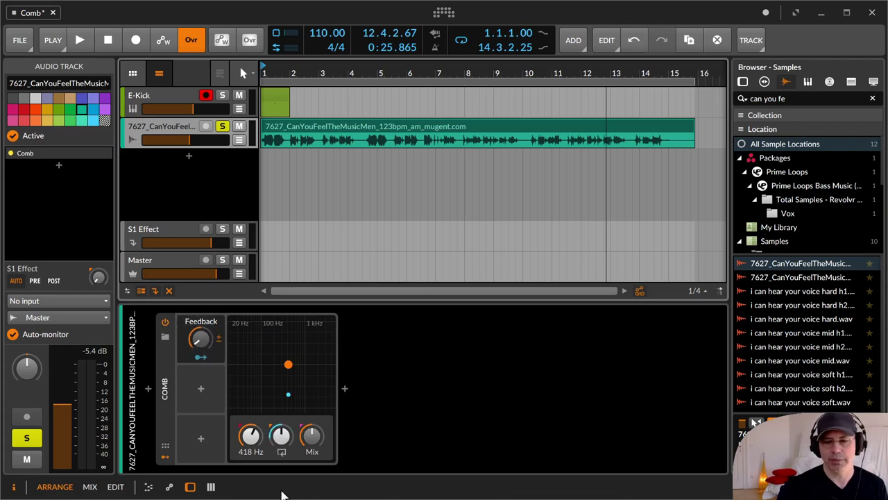
{"action": "left_click_drag", "start_coordinate": [201, 339], "coordinate": [201, 272]}
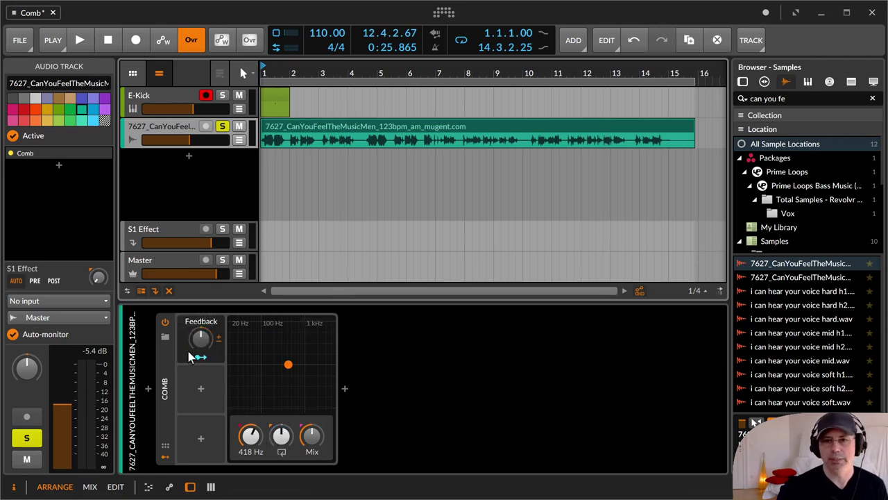
Play the vocal while sweeping the Feedback modulator both ways and lowering the Comb's frequency to 61.0 Hz, ending with the modulator at 100 %
{"action": "key", "text": "space"}
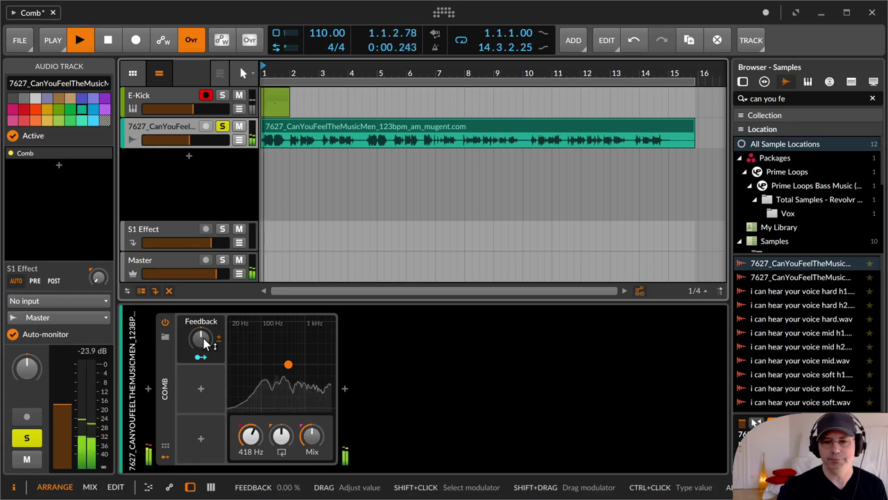
{"action": "left_click_drag", "start_coordinate": [203, 344], "coordinate": [203, 282]}
{"action": "left_click_drag", "start_coordinate": [251, 435], "coordinate": [251, 489]}
{"action": "left_click_drag", "start_coordinate": [206, 338], "coordinate": [206, 457]}
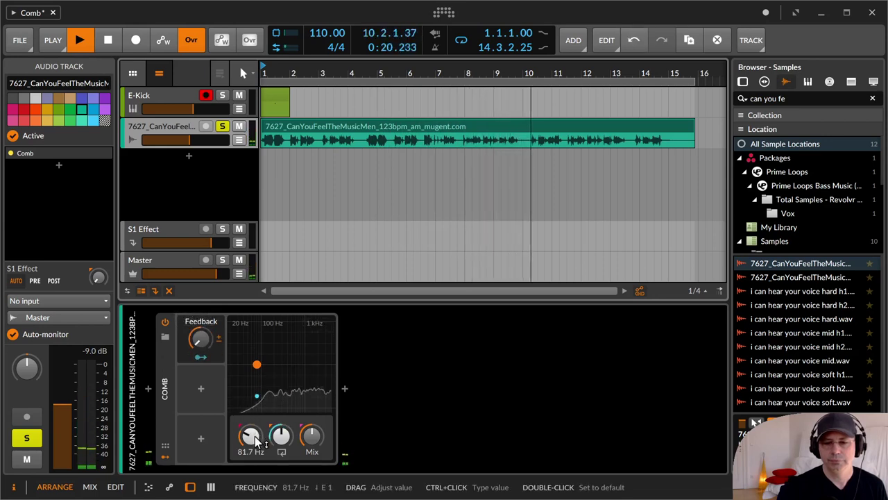
{"action": "left_click_drag", "start_coordinate": [253, 438], "coordinate": [253, 448]}
{"action": "left_click_drag", "start_coordinate": [200, 339], "coordinate": [200, 220]}
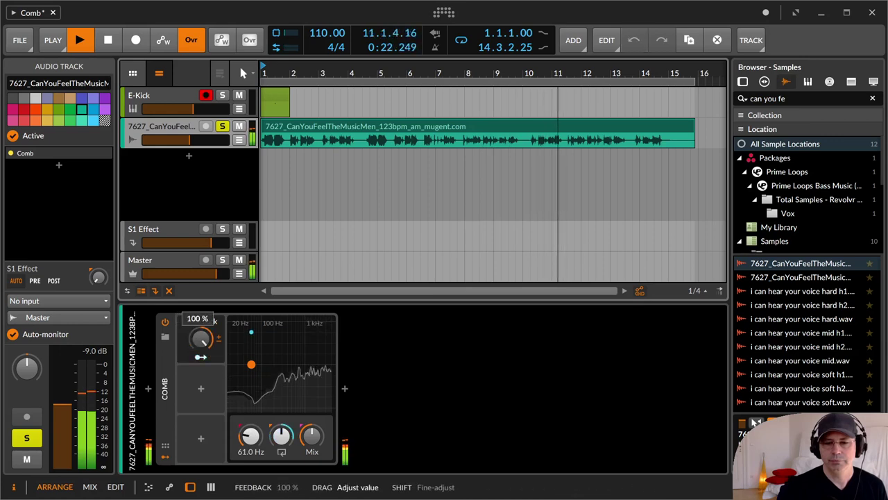
Sweep the Feedback modulator down and back to its maximum while raising the Comb's frequency to 972 Hz, finishing with playback stopped
{"action": "left_click_drag", "start_coordinate": [201, 338], "coordinate": [201, 454]}
{"action": "left_click_drag", "start_coordinate": [212, 341], "coordinate": [212, 399]}
{"action": "left_click_drag", "start_coordinate": [243, 447], "coordinate": [244, 410]}
{"action": "left_click_drag", "start_coordinate": [200, 339], "coordinate": [206, 221]}
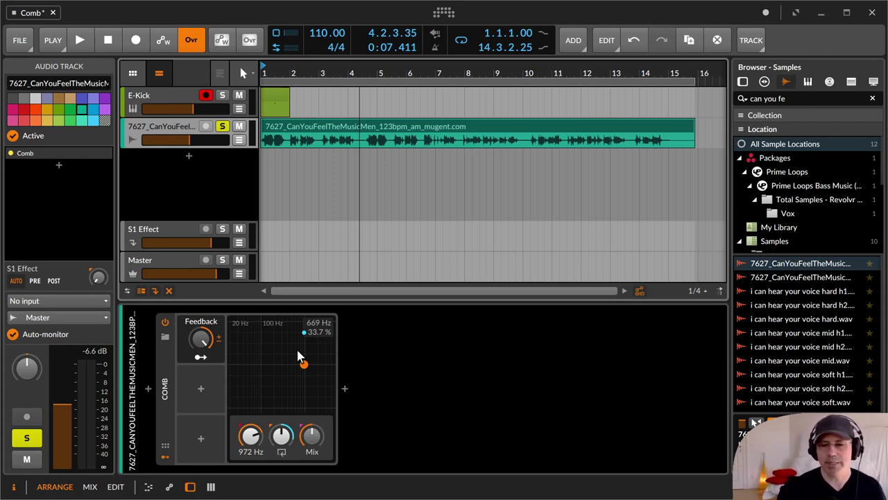
Insert a Delay-2 device after the Comb on the vocal track
{"action": "left_click", "coordinate": [344, 385]}
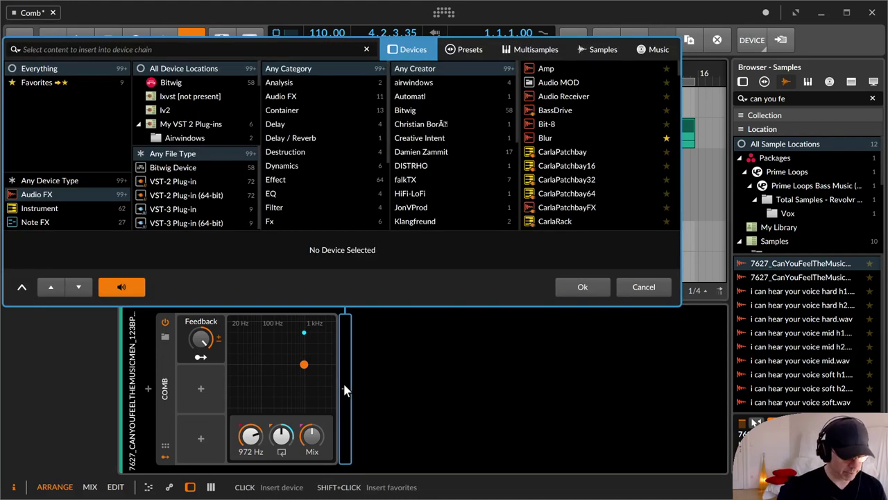
{"action": "type", "text": "del"}
{"action": "key", "text": "Down"}
{"action": "key", "text": "Return"}
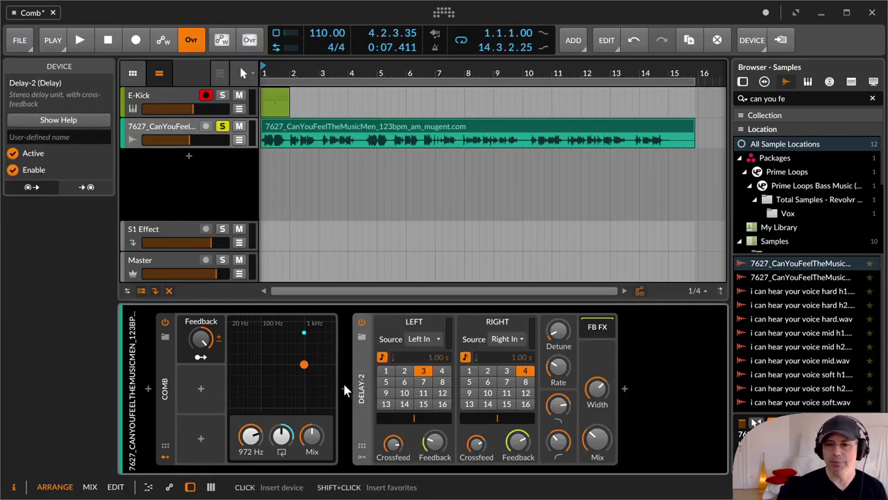
Adjust the Delay-2's filters, setting its low cut frequency to 1.45 kHz
{"action": "mouse_move", "coordinate": [559, 404]}
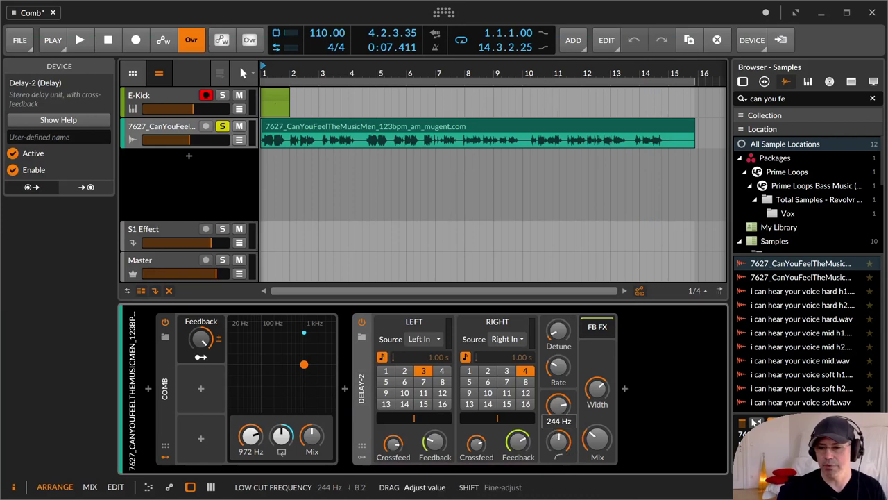
{"action": "left_click_drag", "start_coordinate": [559, 404], "coordinate": [559, 405]}
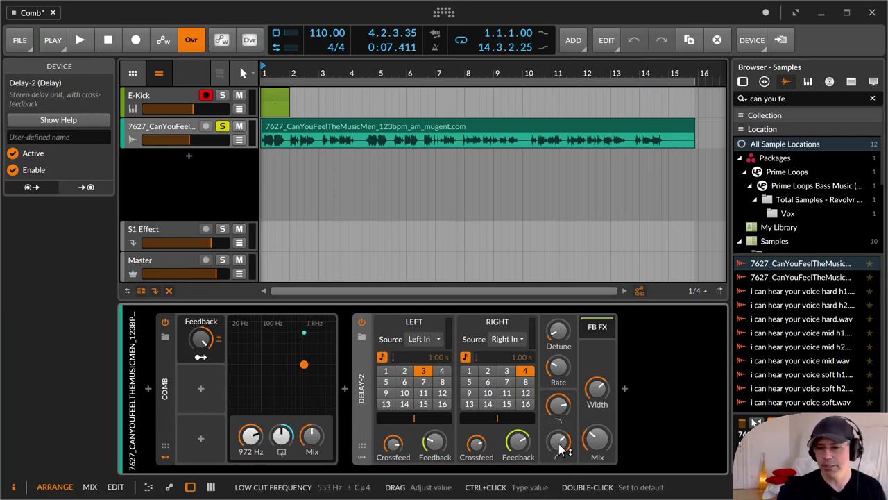
{"action": "left_click_drag", "start_coordinate": [562, 450], "coordinate": [563, 427]}
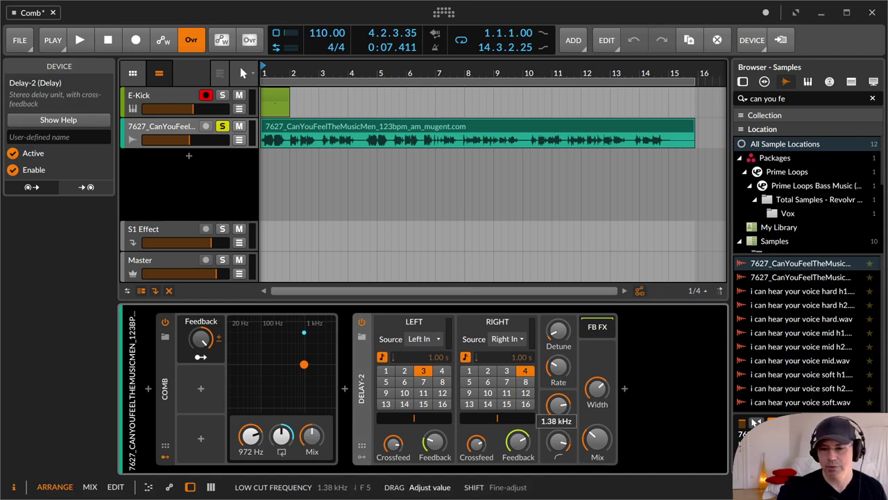
{"action": "left_click_drag", "start_coordinate": [562, 417], "coordinate": [563, 416]}
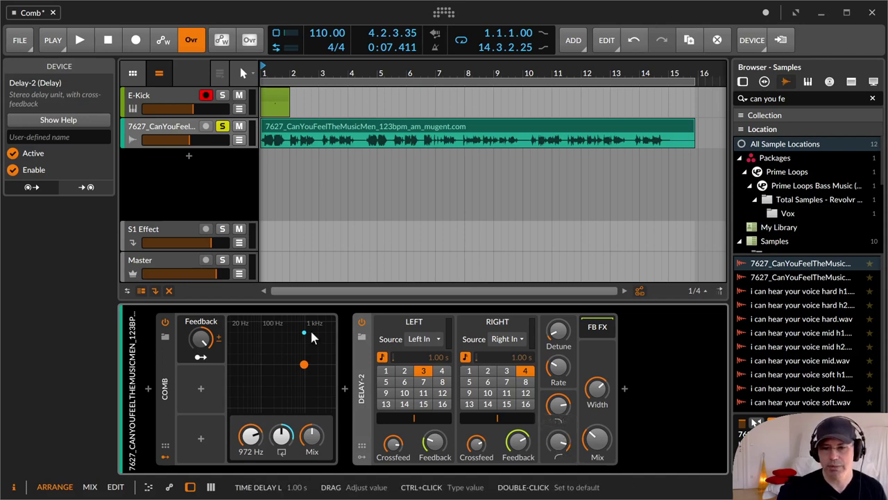
Play the vocal through the Comb and Delay-2 while lowering the Comb's frequency to 590 Hz
{"action": "key", "text": "space"}
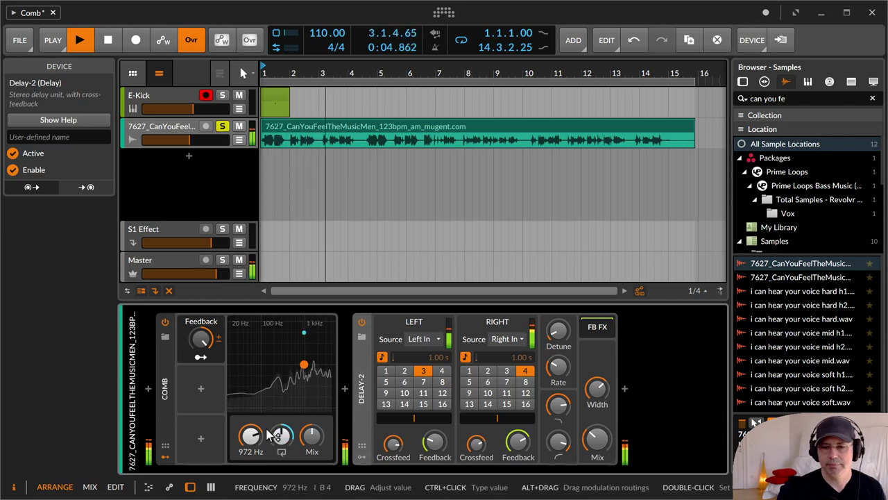
{"action": "mouse_move", "coordinate": [304, 364]}
{"action": "left_mouse_down"}
{"action": "mouse_move", "coordinate": [268, 365]}
{"action": "mouse_move", "coordinate": [322, 365]}
{"action": "mouse_move", "coordinate": [294, 365]}
{"action": "left_mouse_up"}
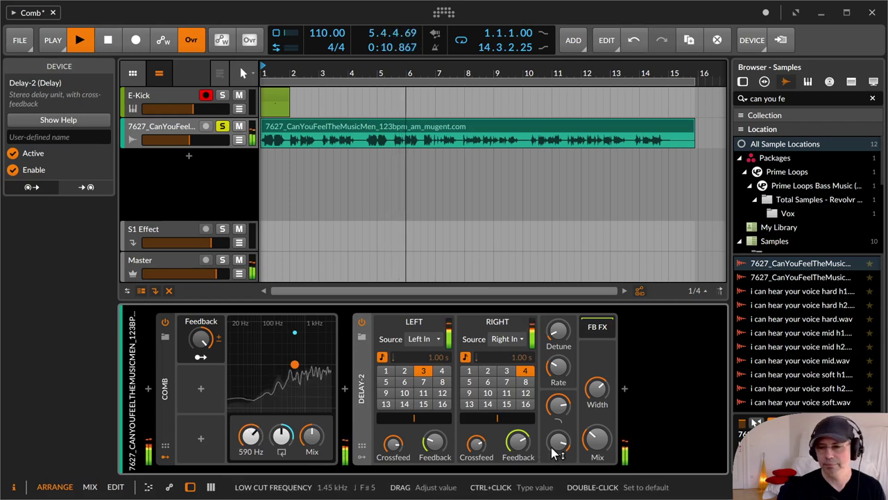
{"action": "left_click_drag", "start_coordinate": [559, 405], "coordinate": [558, 403]}
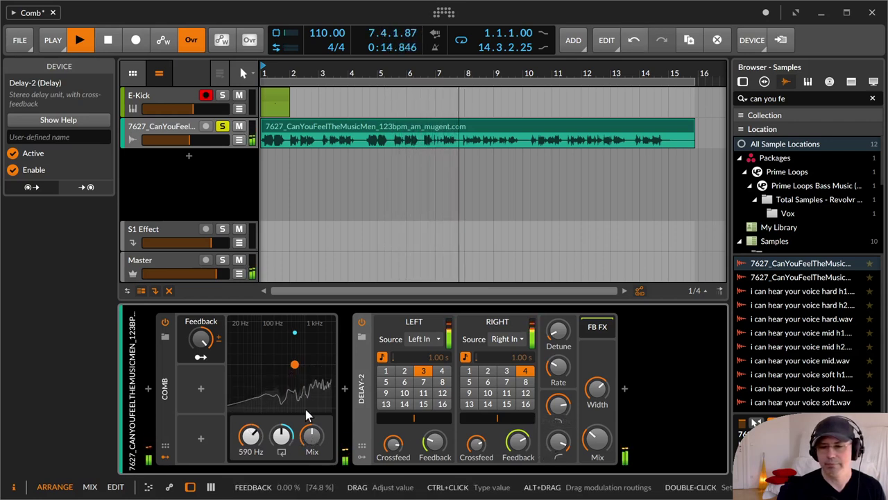
Set the Comb's frequency to 259 Hz and its Feedback modulator to the negative extreme during playback, finishing with playback stopped
{"action": "mouse_move", "coordinate": [251, 436]}
{"action": "left_mouse_down"}
{"action": "mouse_move", "coordinate": [250, 446]}
{"action": "mouse_move", "coordinate": [251, 426]}
{"action": "mouse_move", "coordinate": [251, 443]}
{"action": "left_mouse_up"}
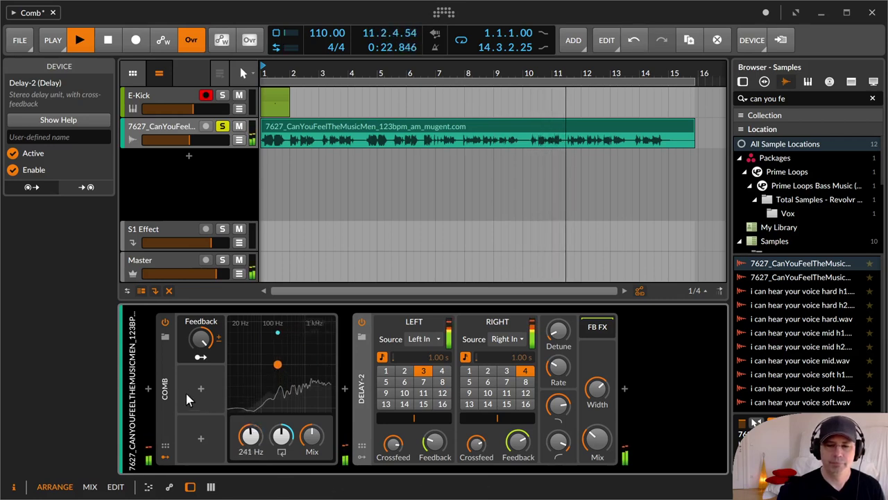
{"action": "left_click_drag", "start_coordinate": [201, 338], "coordinate": [201, 347]}
{"action": "mouse_move", "coordinate": [251, 436]}
{"action": "left_mouse_down"}
{"action": "mouse_move", "coordinate": [251, 418]}
{"action": "mouse_move", "coordinate": [257, 447]}
{"action": "left_mouse_up"}
{"action": "key", "text": "space"}
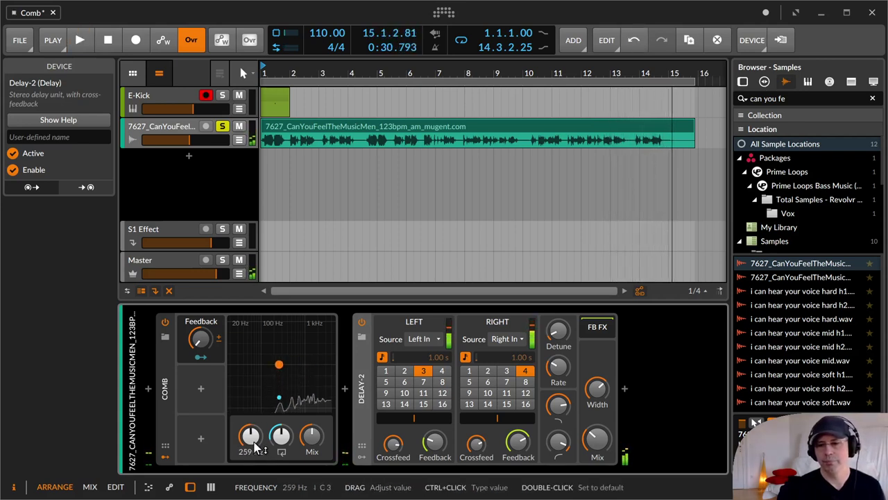